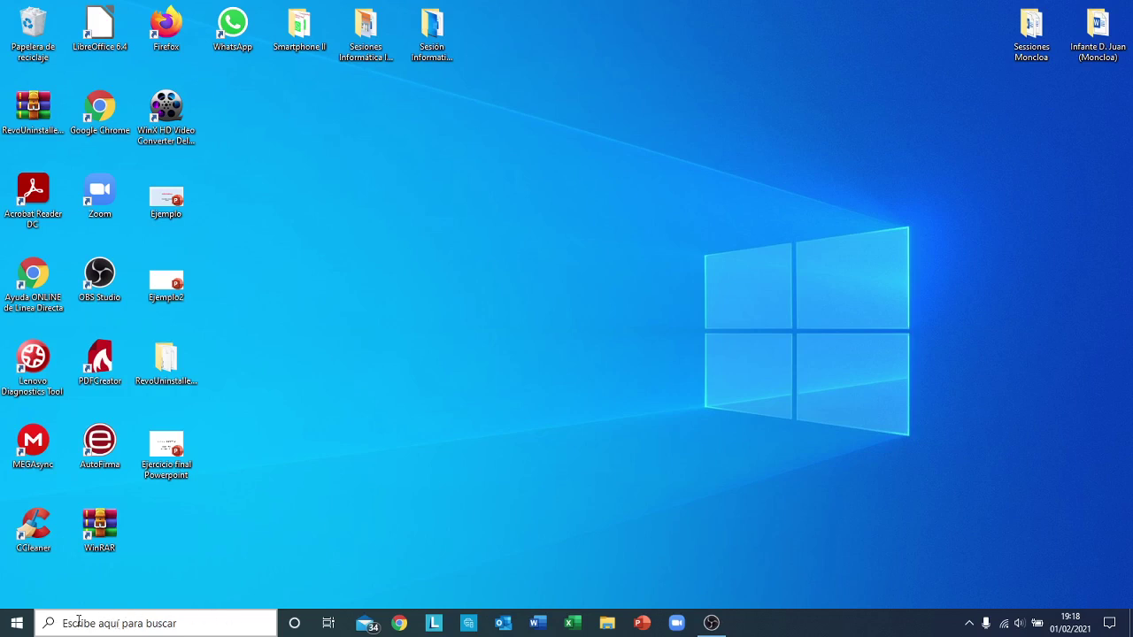
# Search Windows for 'excel' and launch Excel from the best-match result
pyautogui.click(78, 622)
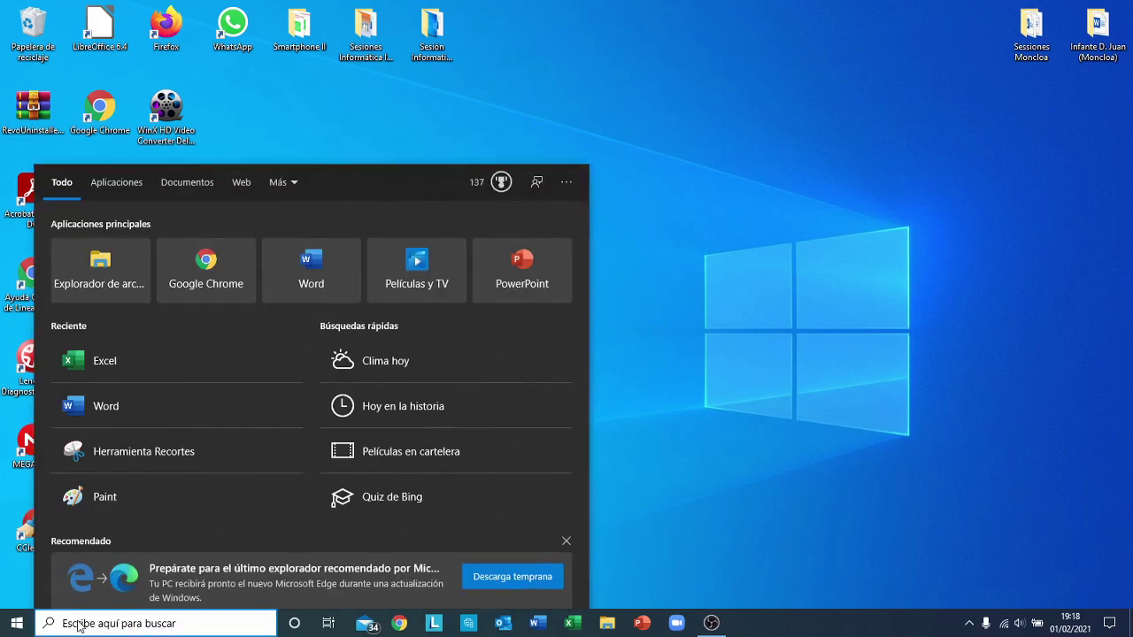
pyautogui.write('e')
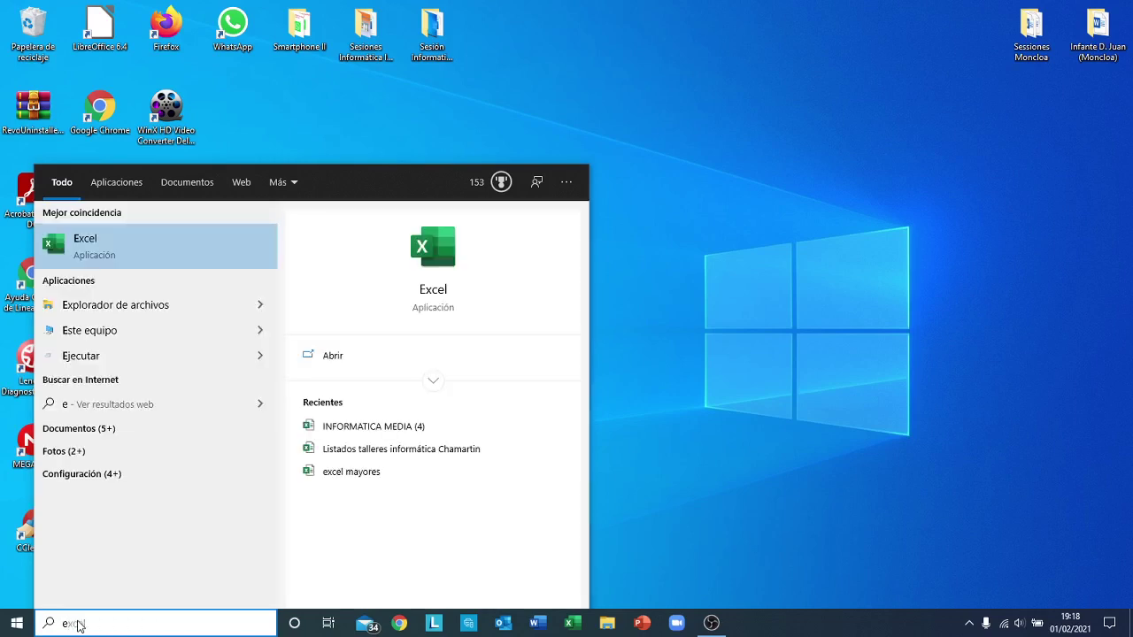
pyautogui.press('BackSpace')
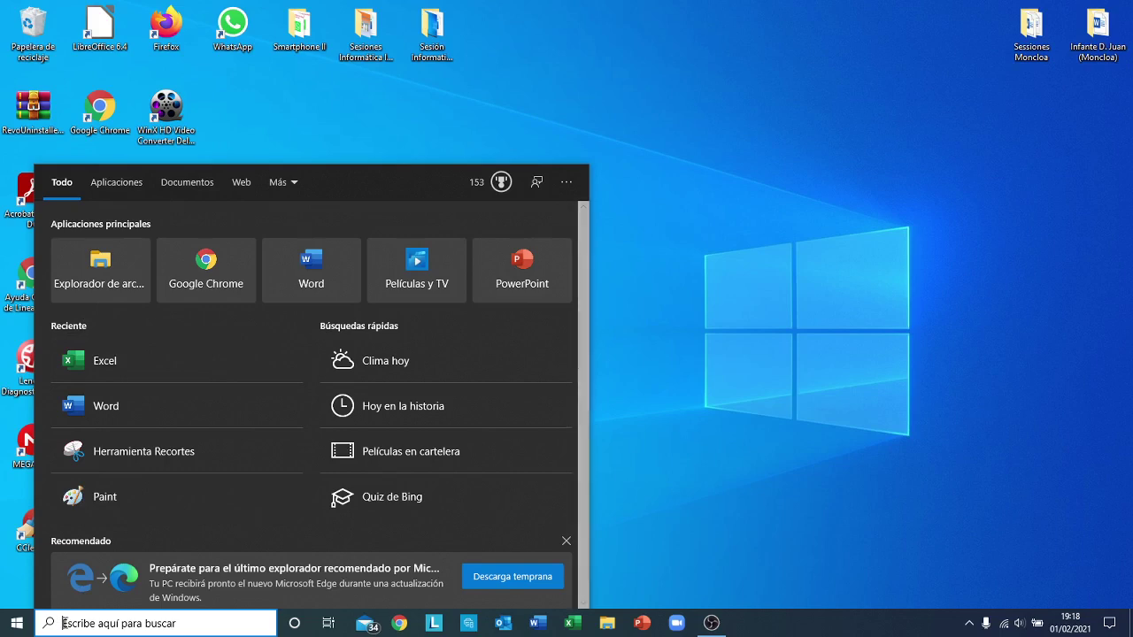
pyautogui.write('e')
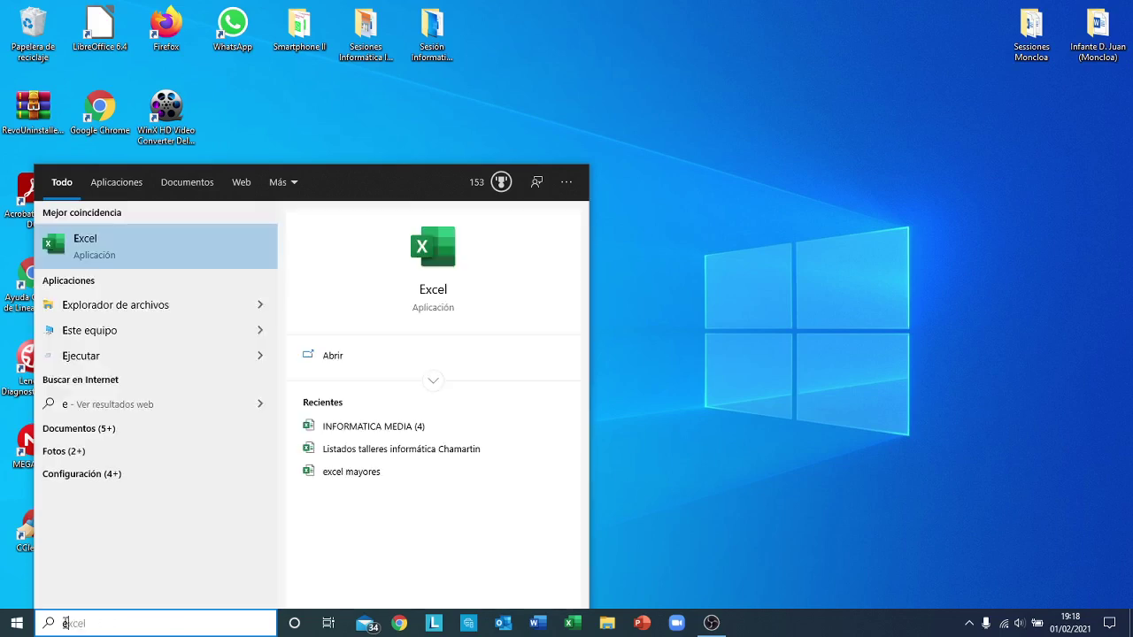
pyautogui.write('x')
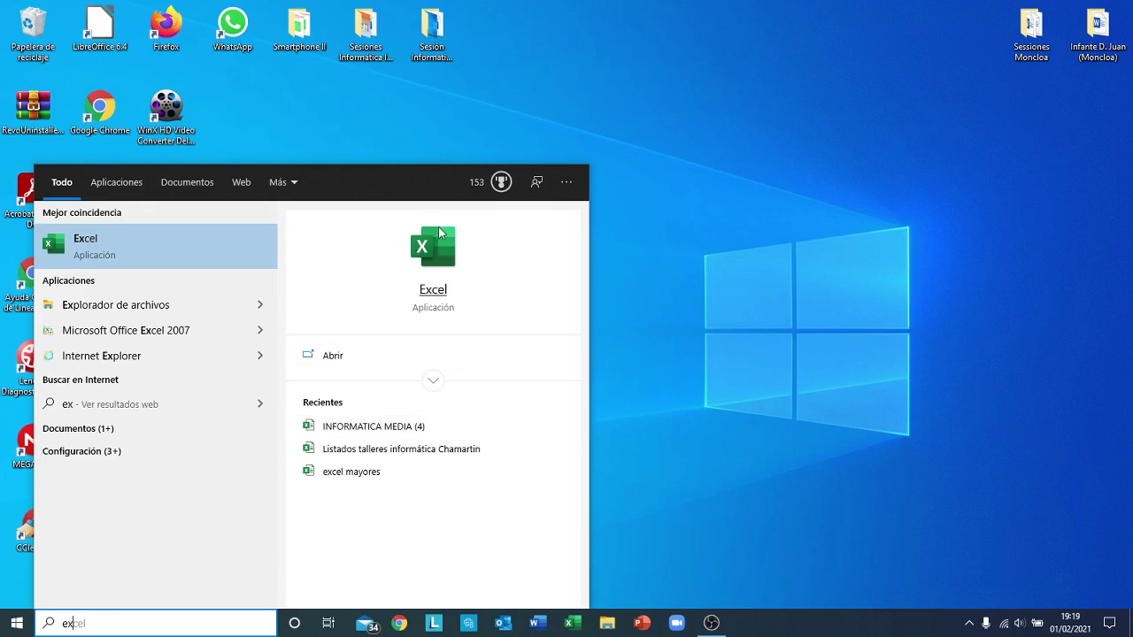
pyautogui.click(329, 357)
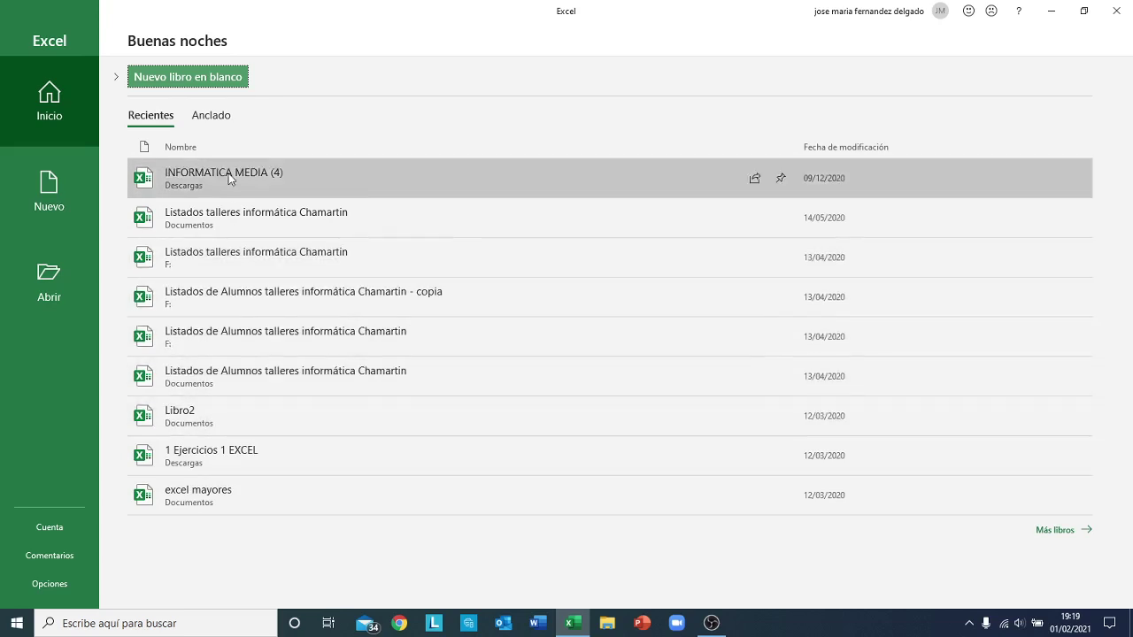
# Create a new blank workbook (Nuevo libro en blanco) from the Excel start screen
pyautogui.click(187, 79)
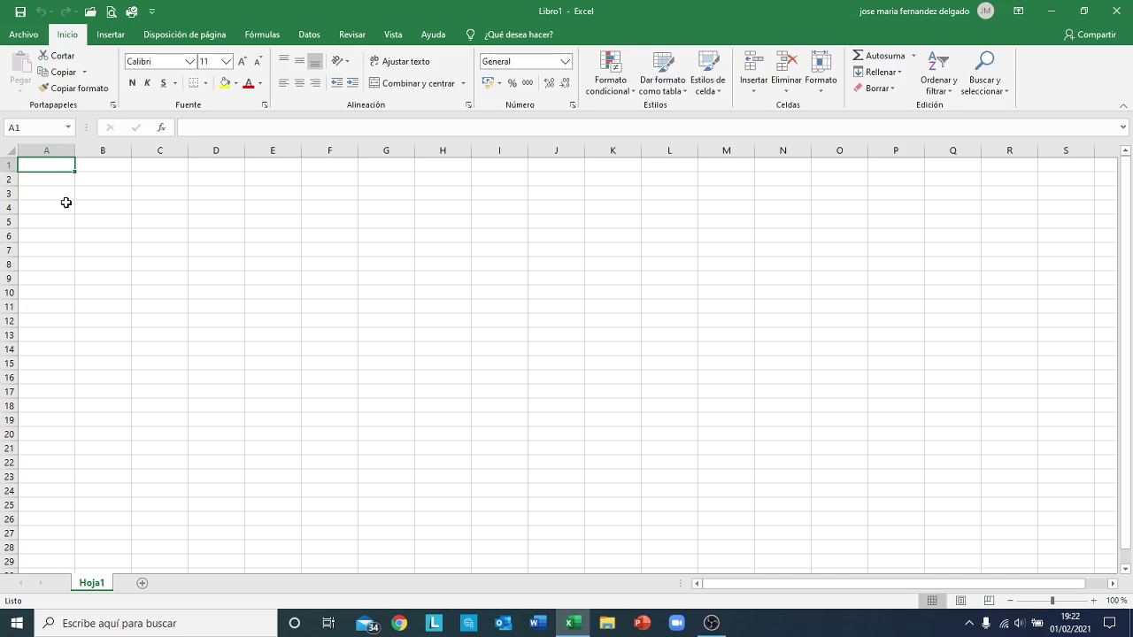
pyautogui.press('Right')
pyautogui.press('Right')
pyautogui.press('Right')
pyautogui.press('Right')
pyautogui.press('Right')
pyautogui.press('Right')
pyautogui.press('Right')
pyautogui.press('Right')
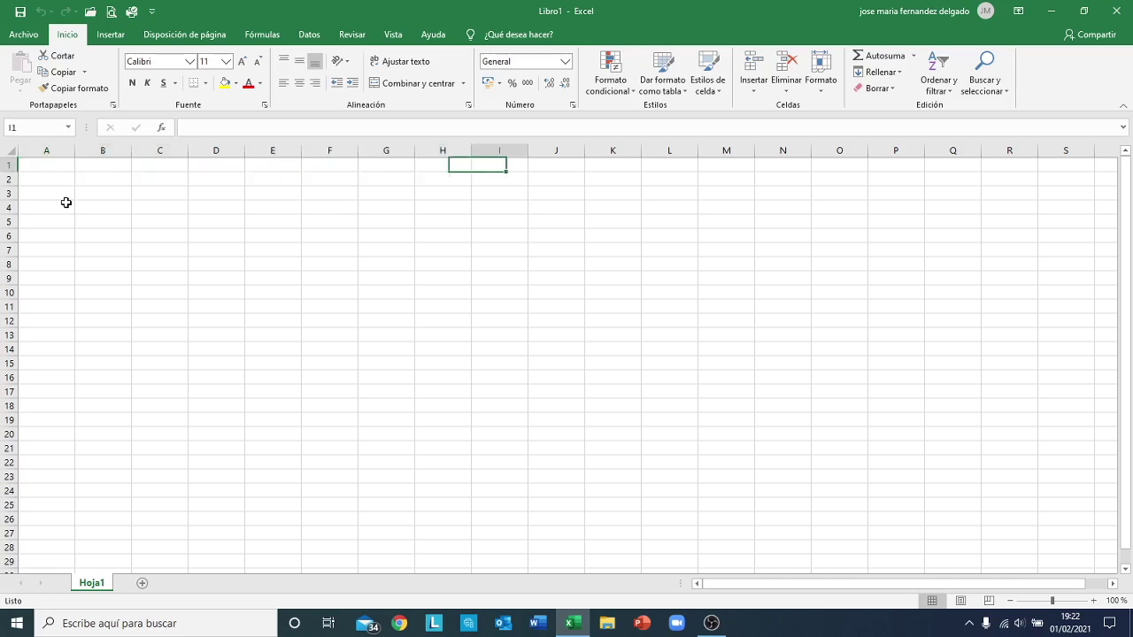
pyautogui.press('Right')
pyautogui.press('Right')
pyautogui.press('Right')
pyautogui.press('Right')
pyautogui.press('Right')
pyautogui.press('Right')
pyautogui.press('Right')
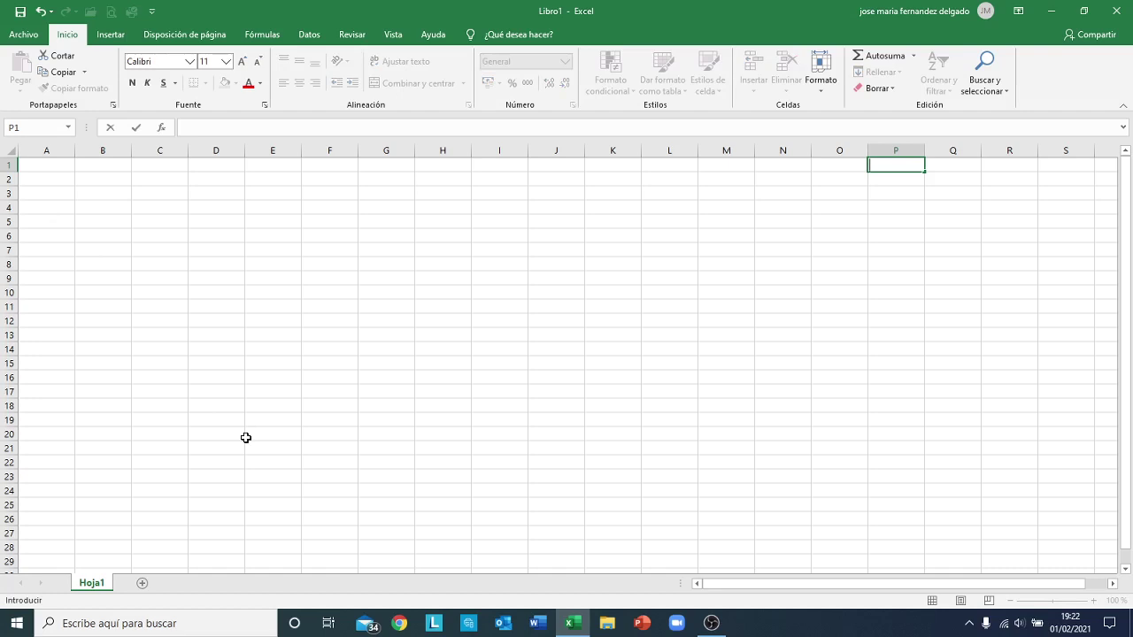
pyautogui.press('Left')
pyautogui.press('Left')
pyautogui.press('Left')
pyautogui.press('Left')
pyautogui.press('Left')
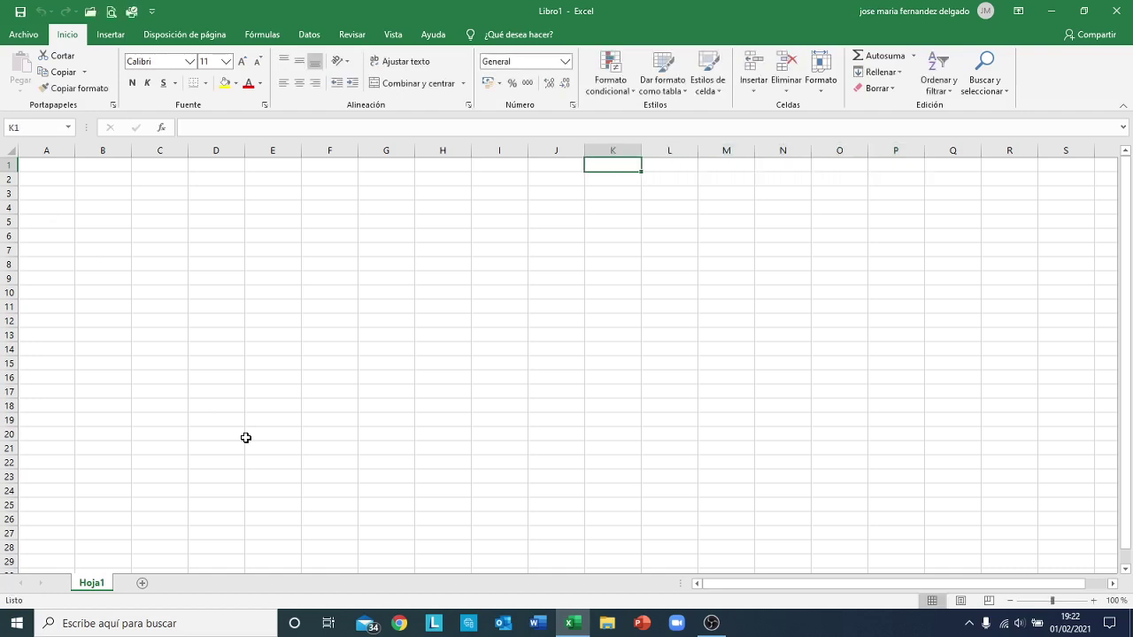
pyautogui.press('Left')
pyautogui.press('Left')
pyautogui.press('Left')
pyautogui.press('Left')
pyautogui.press('Left')
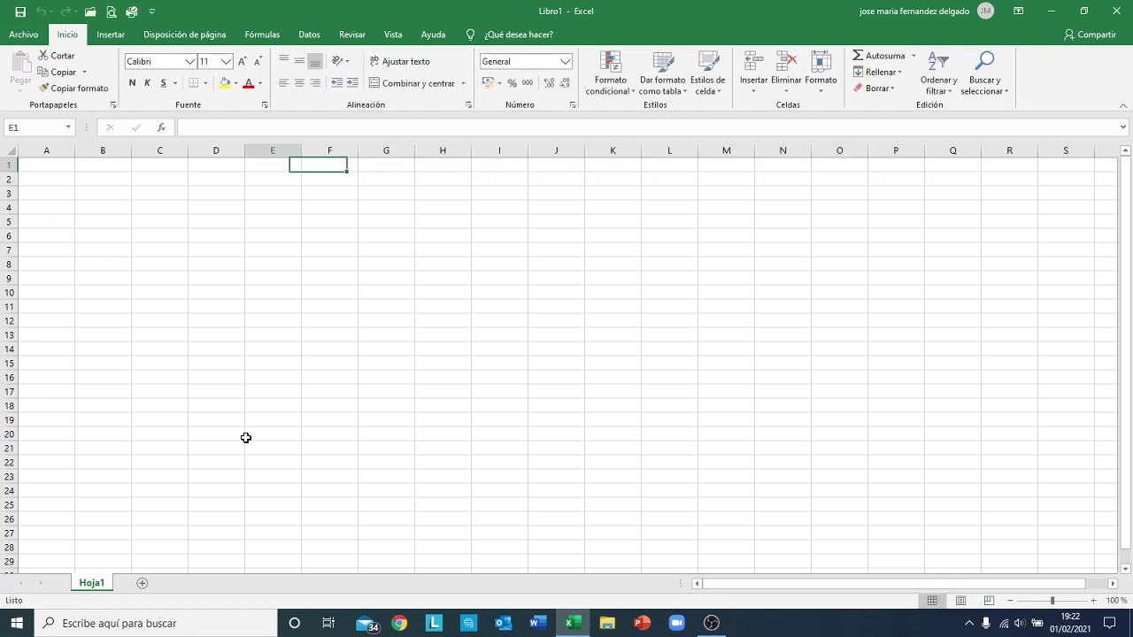
pyautogui.press('Left')
pyautogui.press('Left')
pyautogui.press('Left')
pyautogui.press('Left')
pyautogui.press('Left')
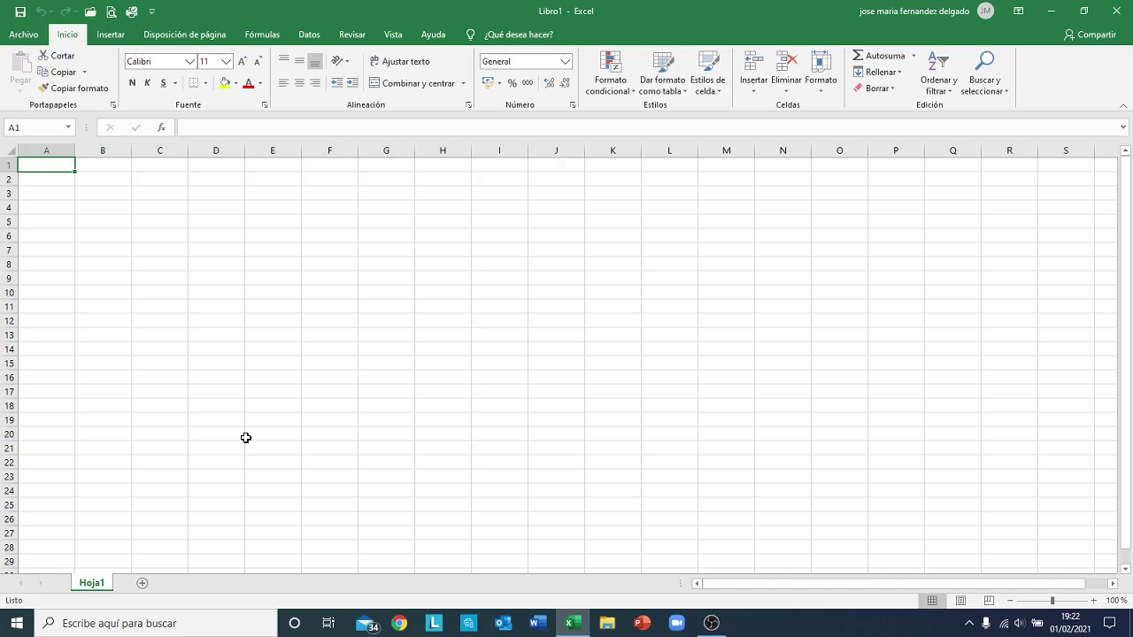
pyautogui.press('Right')
pyautogui.press('Right')
pyautogui.press('Right')
pyautogui.press('Right')
pyautogui.press('Right')
pyautogui.press('Right')
pyautogui.press('Right')
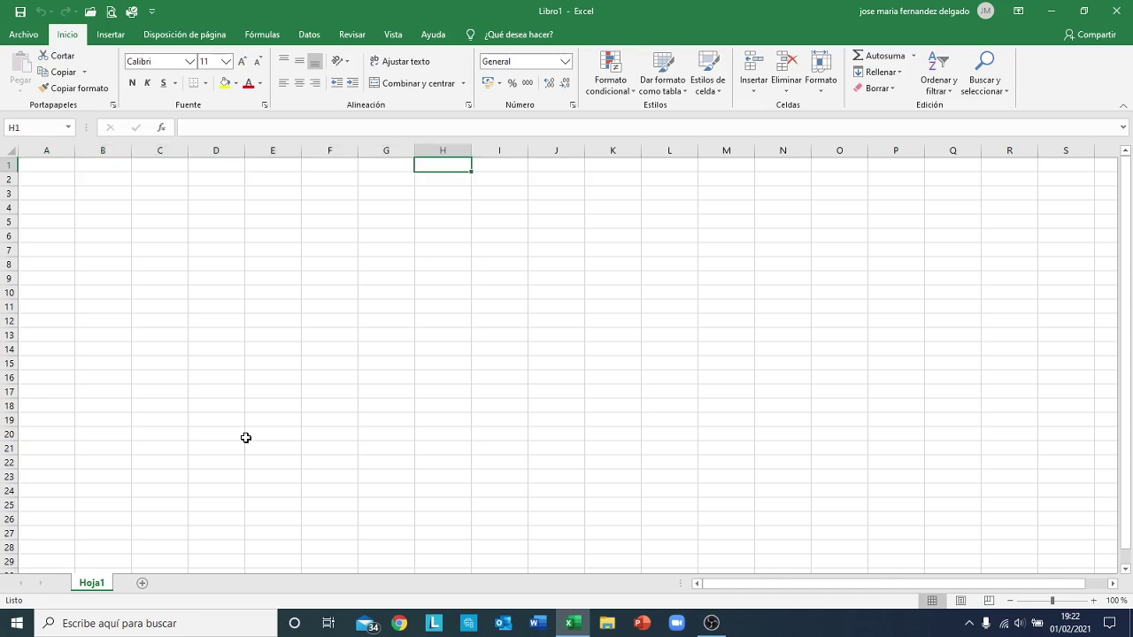
pyautogui.press('Down')
pyautogui.press('Down')
pyautogui.press('Down')
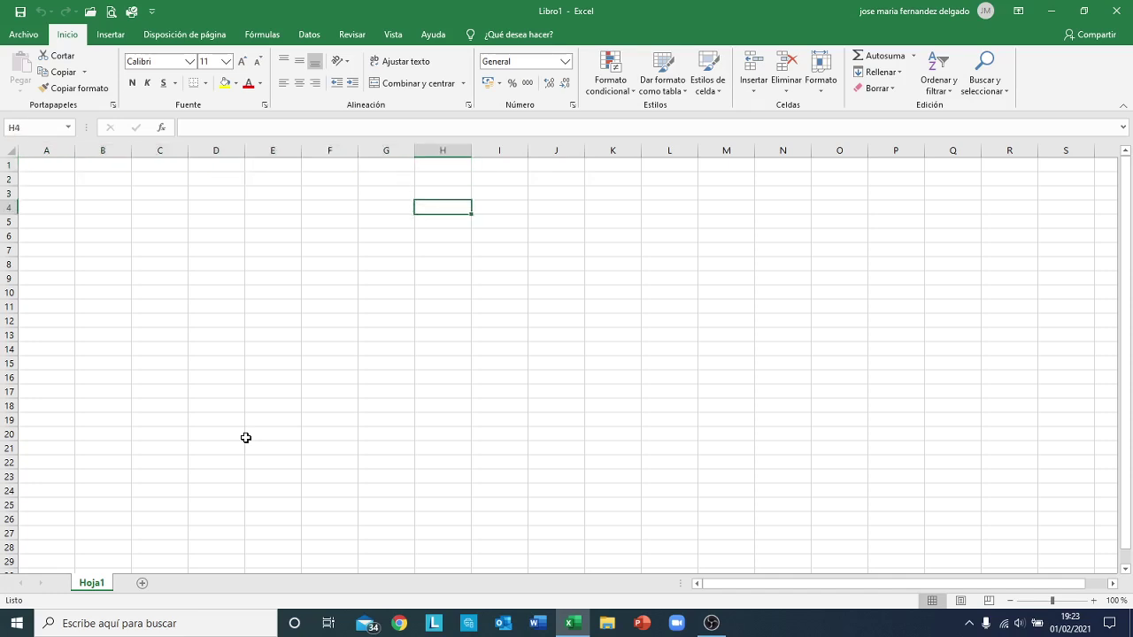
pyautogui.press('Down')
pyautogui.press('Down')
pyautogui.press('Down')
pyautogui.press('Down')
pyautogui.press('Down')
pyautogui.press('Down')
pyautogui.press('Down')
pyautogui.press('Down')
pyautogui.press('Down')
pyautogui.press('Down')
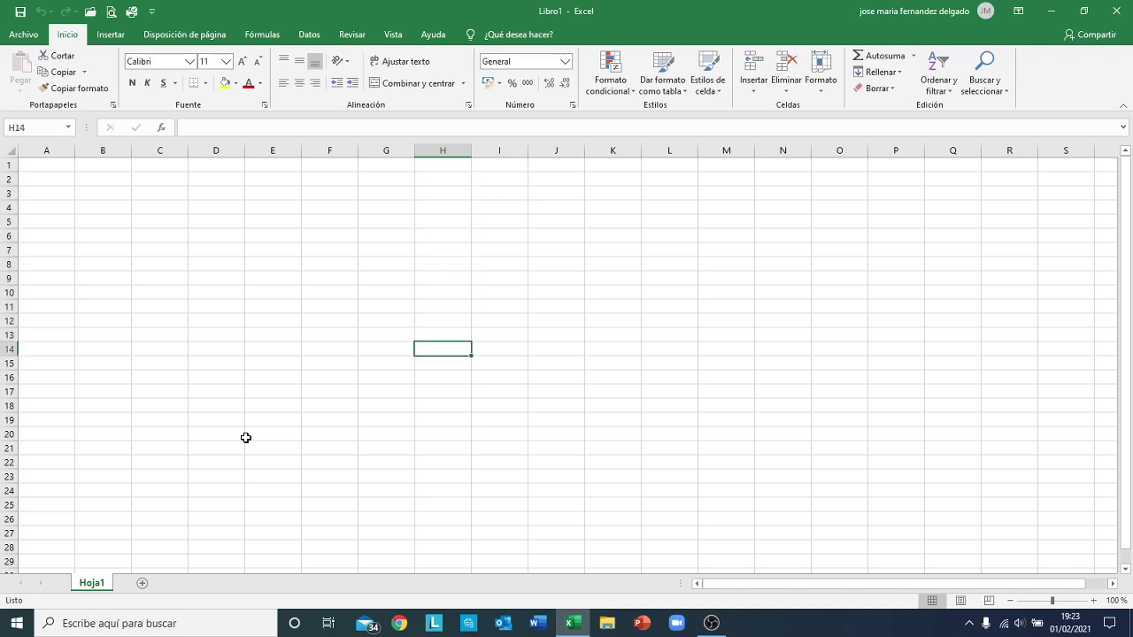
pyautogui.press('Up')
pyautogui.press('Up')
pyautogui.press('Up')
pyautogui.press('Up')
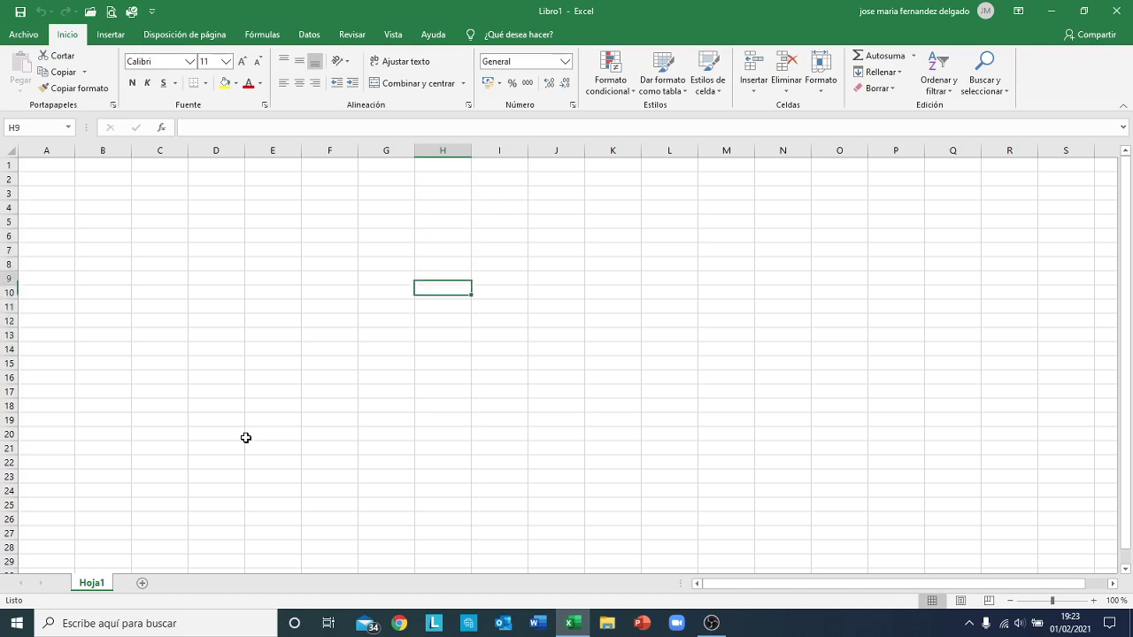
pyautogui.press('Up')
pyautogui.press('Up')
pyautogui.press('Up')
pyautogui.press('Up')
pyautogui.press('Up')
pyautogui.press('Up')
pyautogui.press('Up')
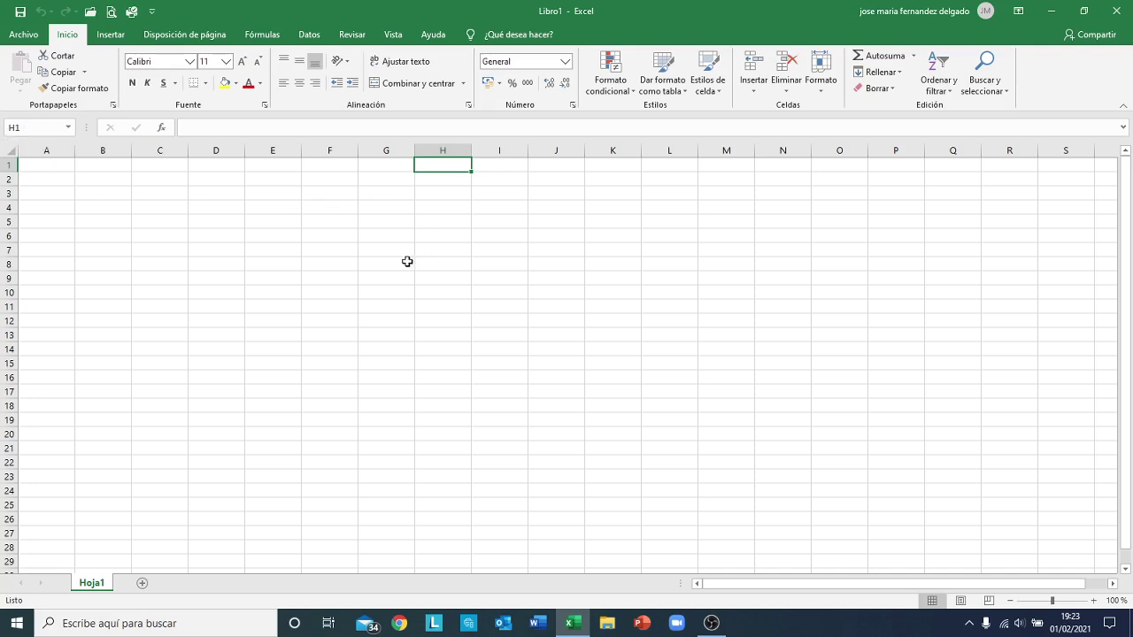
pyautogui.click(271, 165)
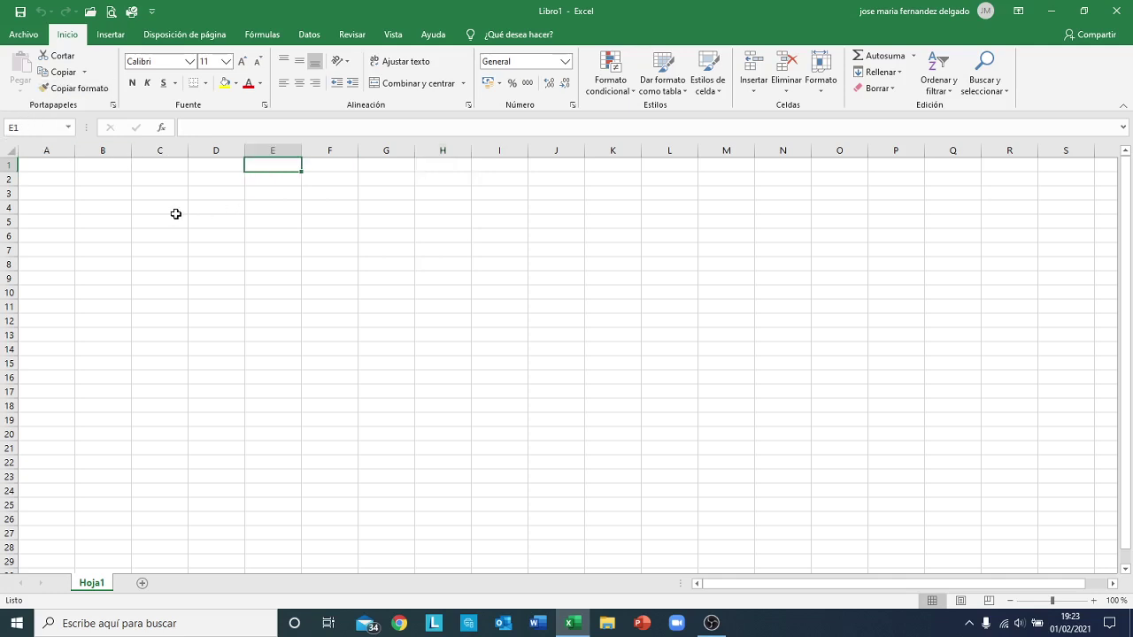
pyautogui.click(53, 209)
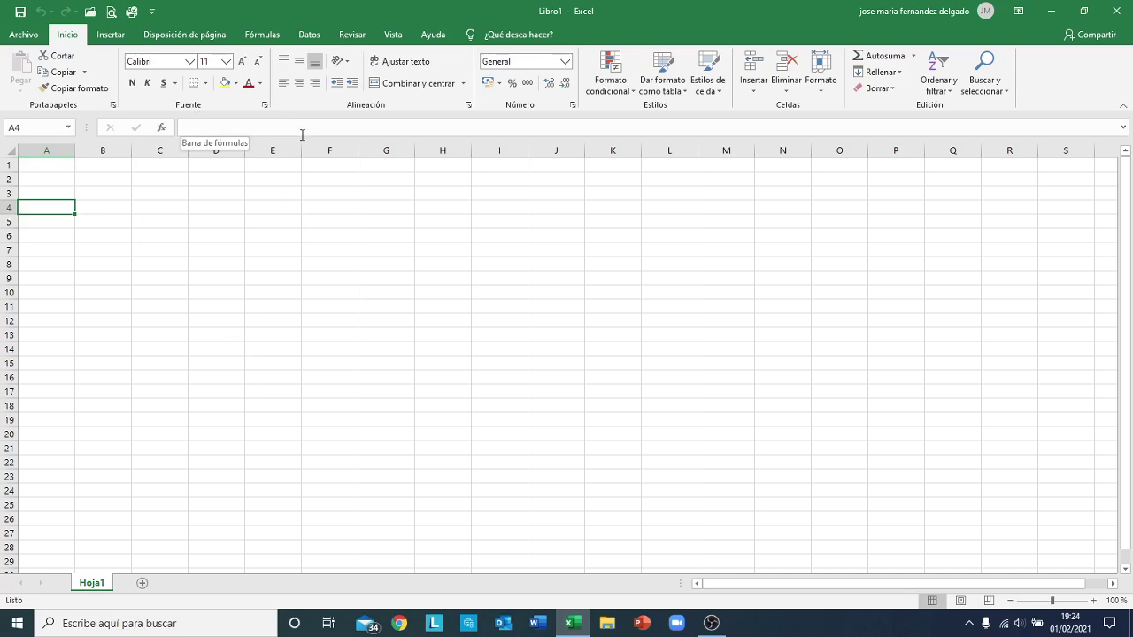
# Enter a string of b's into cell A4 of Hoja1, commit it, and reselect A4
pyautogui.write('bbbbbbbbbbb')
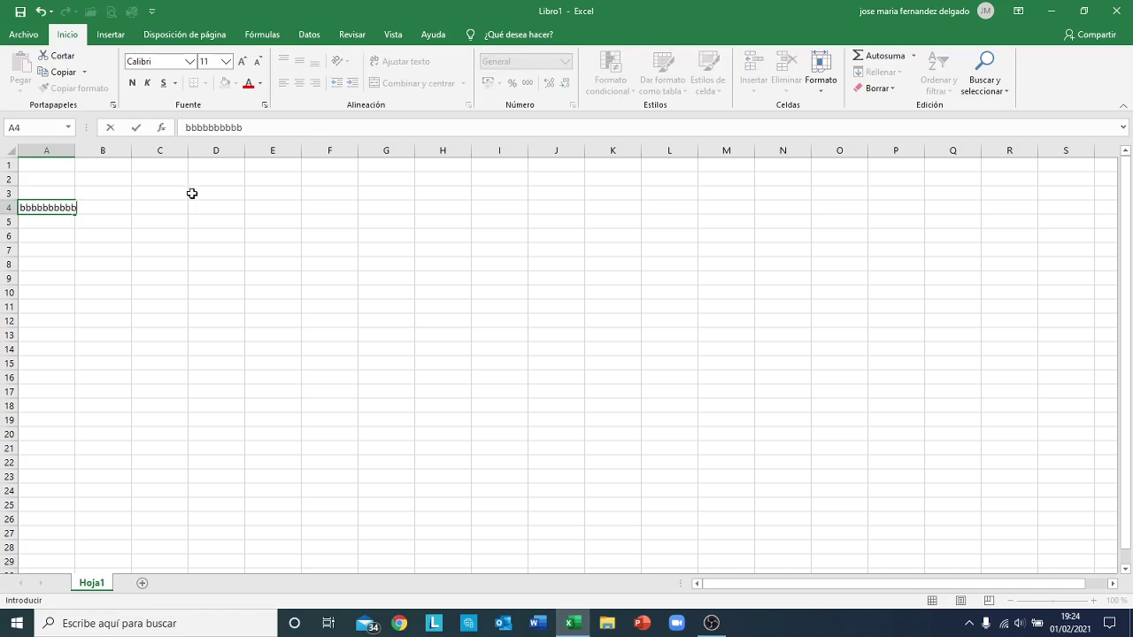
pyautogui.click(51, 232)
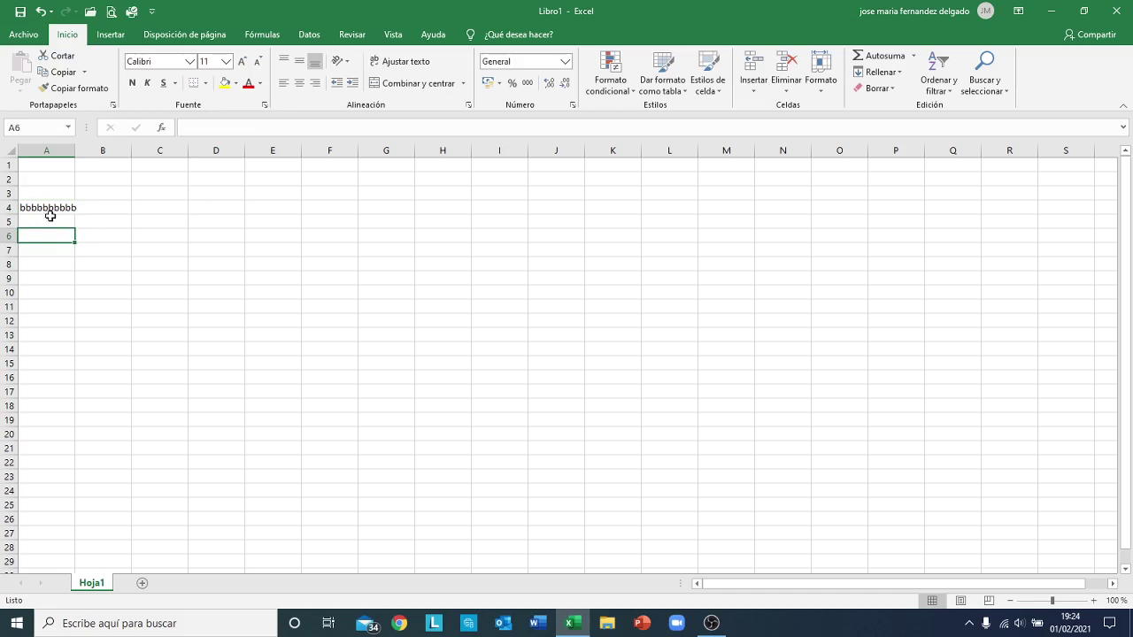
pyautogui.click(52, 207)
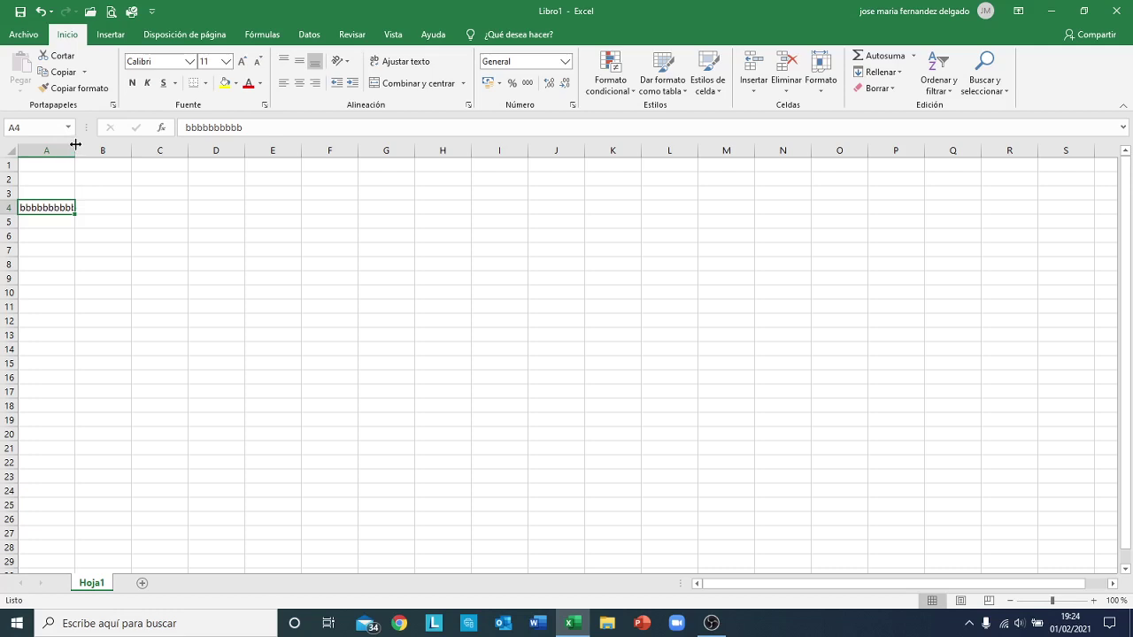
# Widen column A so the b's text in A4 fits
pyautogui.moveTo(77, 145); pyautogui.dragTo(122, 148)
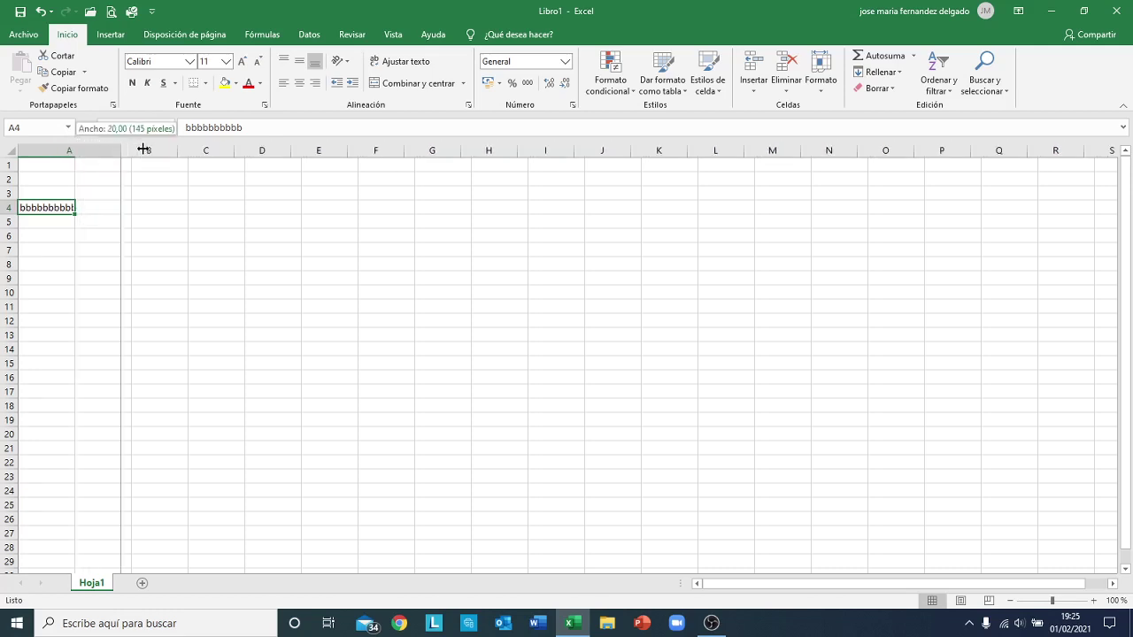
pyautogui.moveTo(122, 148); pyautogui.dragTo(253, 155)
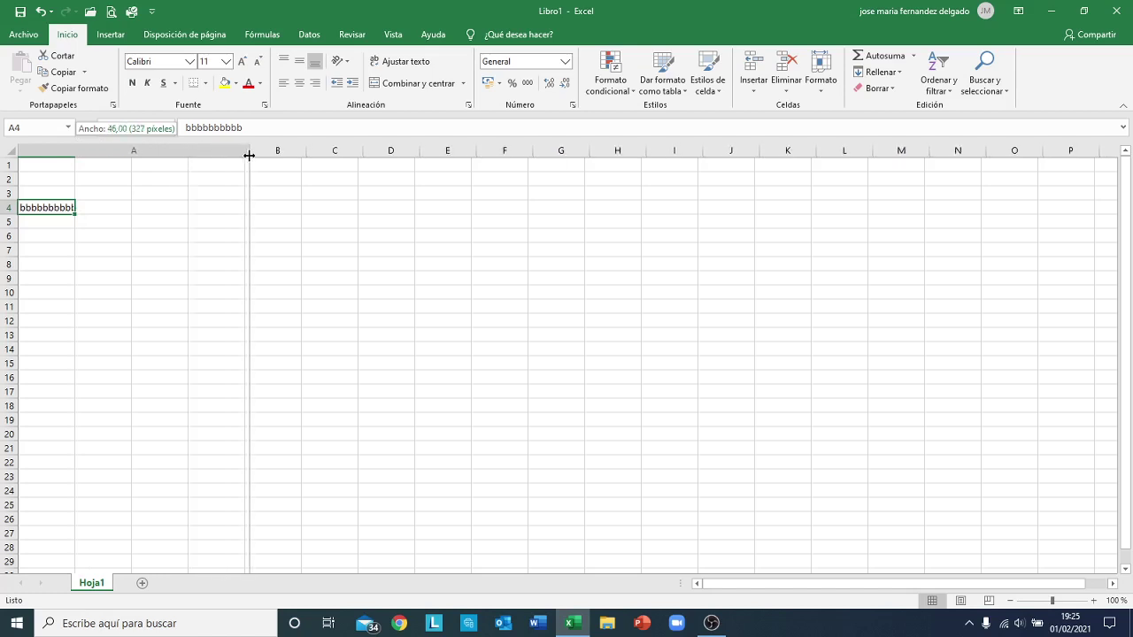
pyautogui.moveTo(254, 155); pyautogui.dragTo(248, 156)
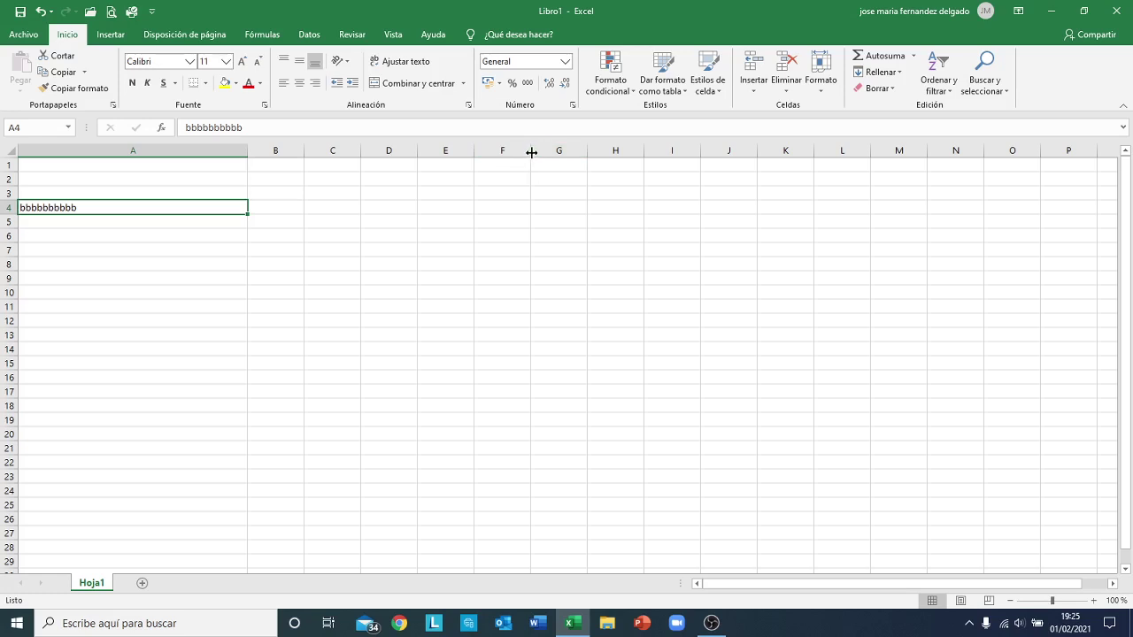
# Widen column F considerably, then narrow it back to about 6.86 width
pyautogui.moveTo(532, 153); pyautogui.dragTo(619, 146)
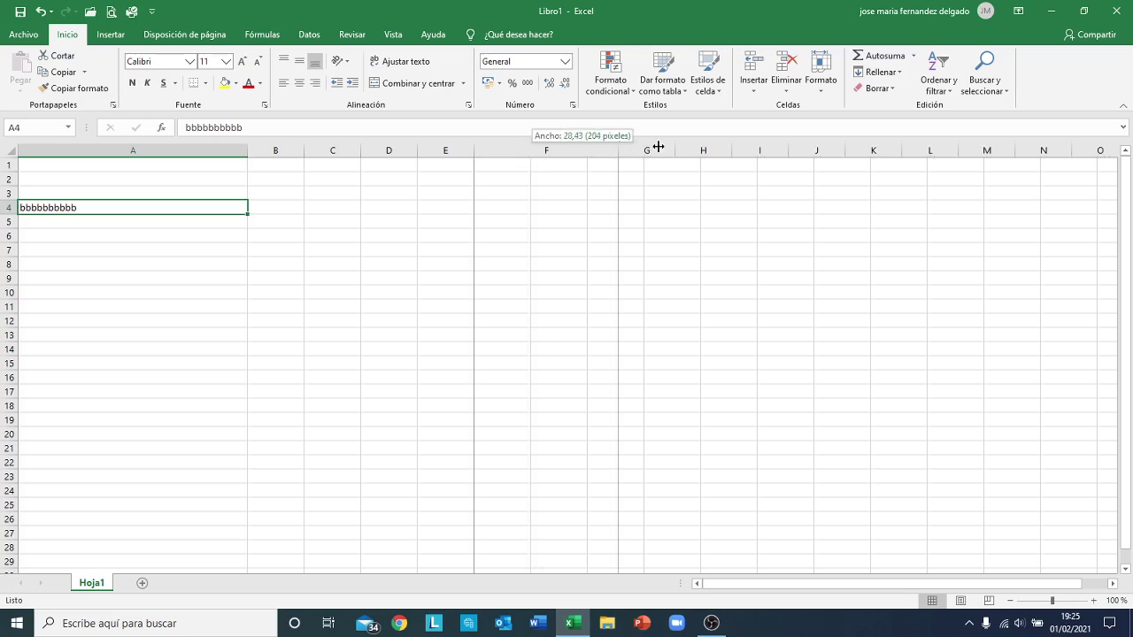
pyautogui.moveTo(620, 146); pyautogui.dragTo(720, 147)
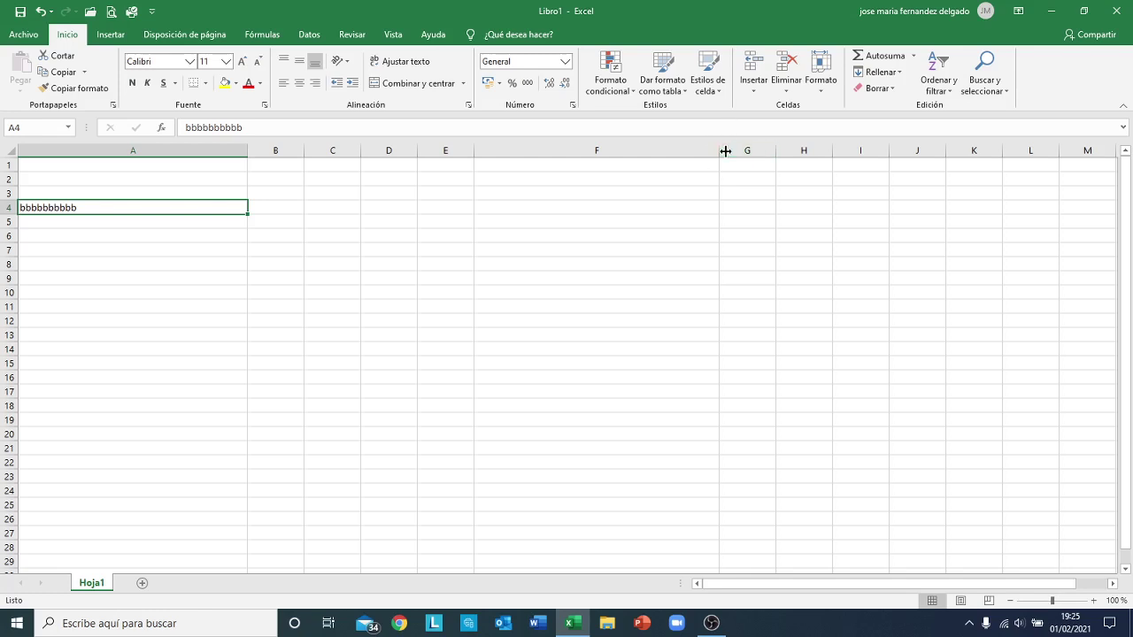
pyautogui.moveTo(722, 150); pyautogui.dragTo(513, 162)
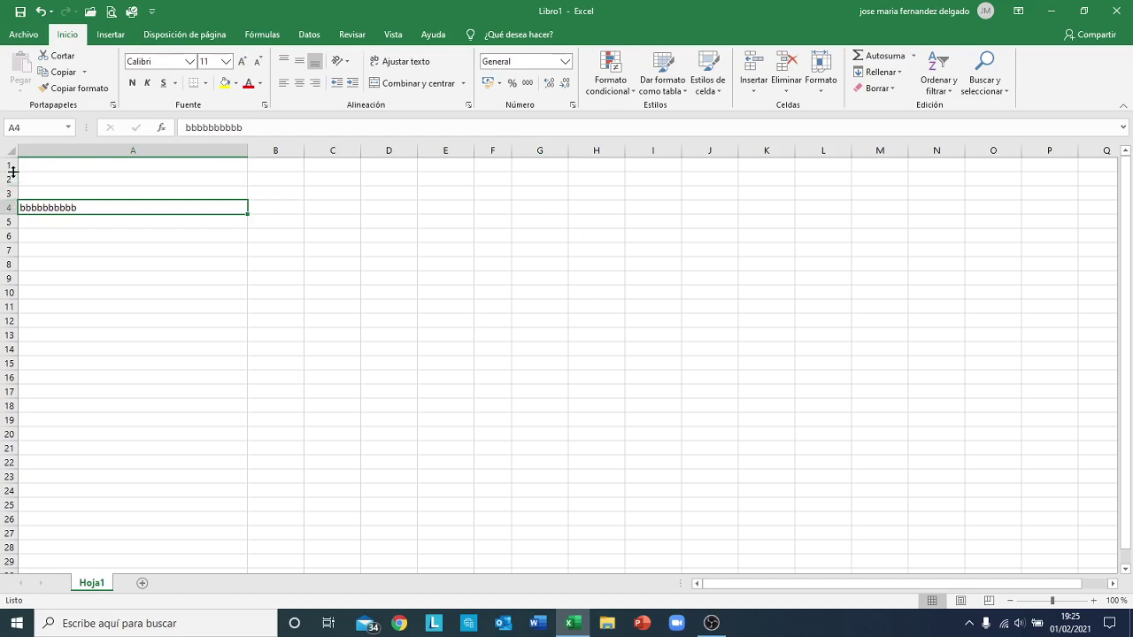
# Drag row 1 and then row 7 of Hoja1 to a much greater height
pyautogui.moveTo(12, 173); pyautogui.dragTo(14, 192)
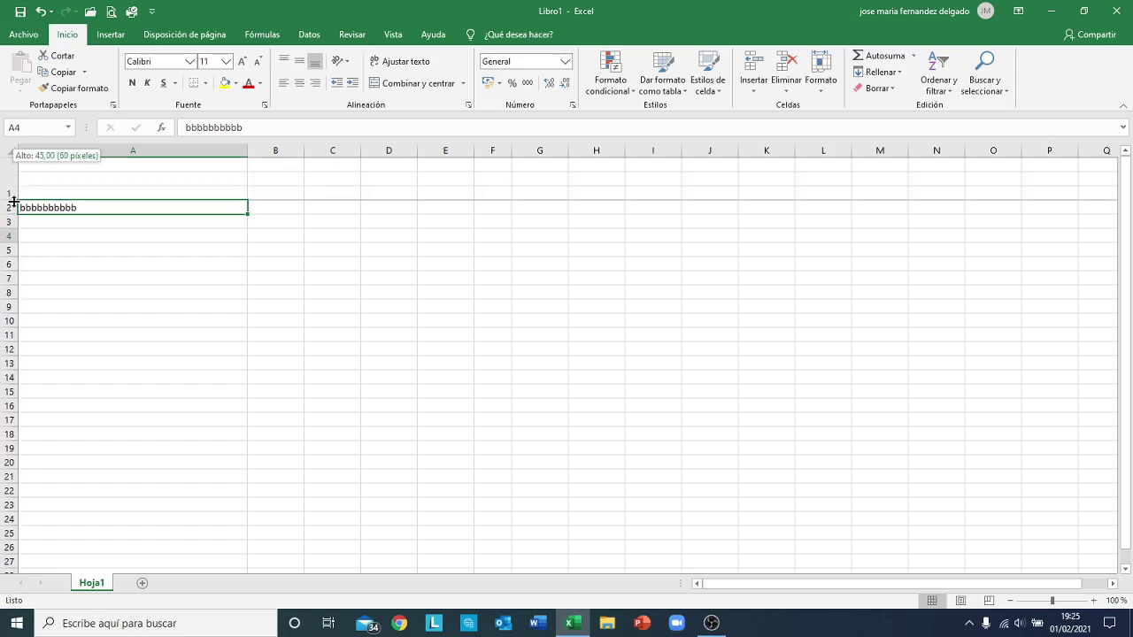
pyautogui.moveTo(14, 192); pyautogui.dragTo(14, 204)
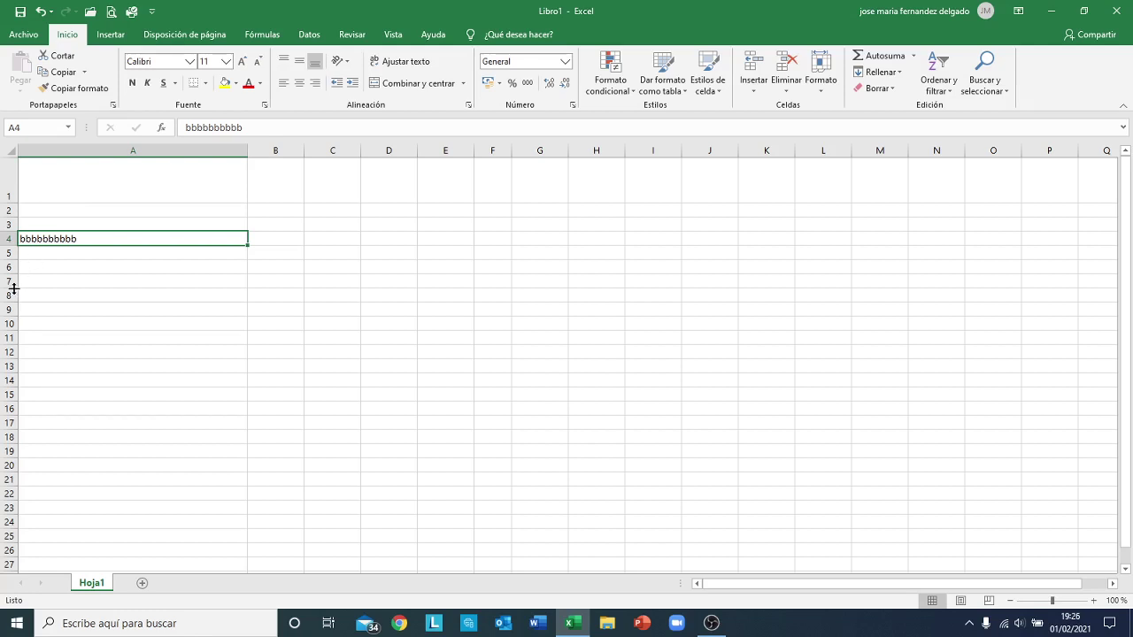
pyautogui.moveTo(14, 288); pyautogui.dragTo(16, 307)
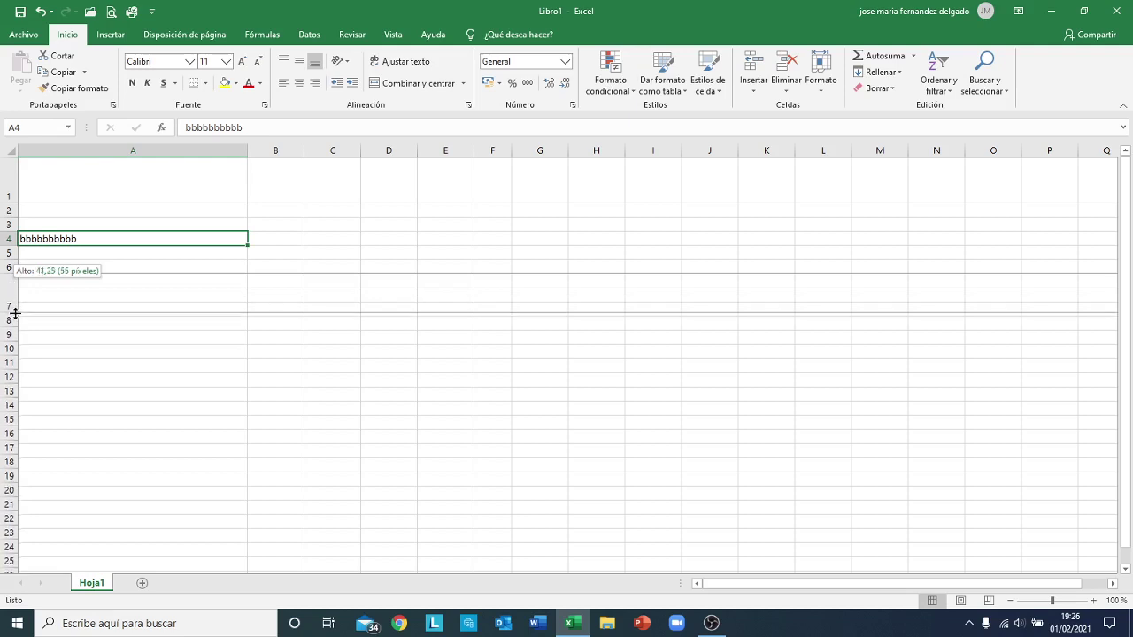
pyautogui.moveTo(15, 307); pyautogui.dragTo(15, 318)
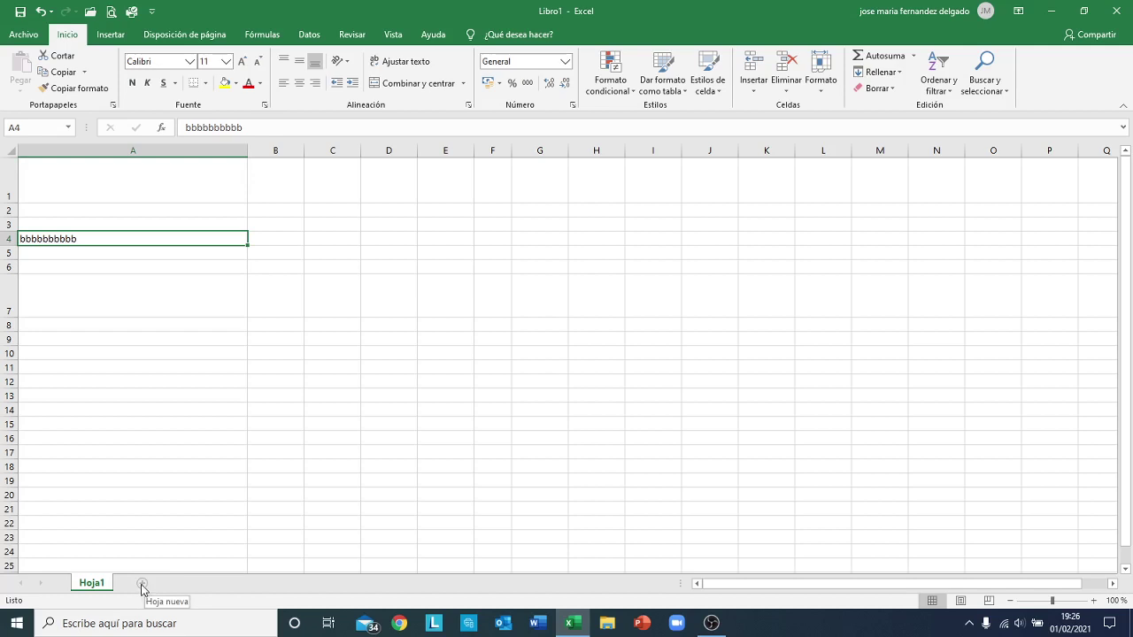
# Add sheets Hoja2, Hoja3, Hoja4, Hoja5 and Hoja6 with the New sheet (+) button
pyautogui.click(142, 587)
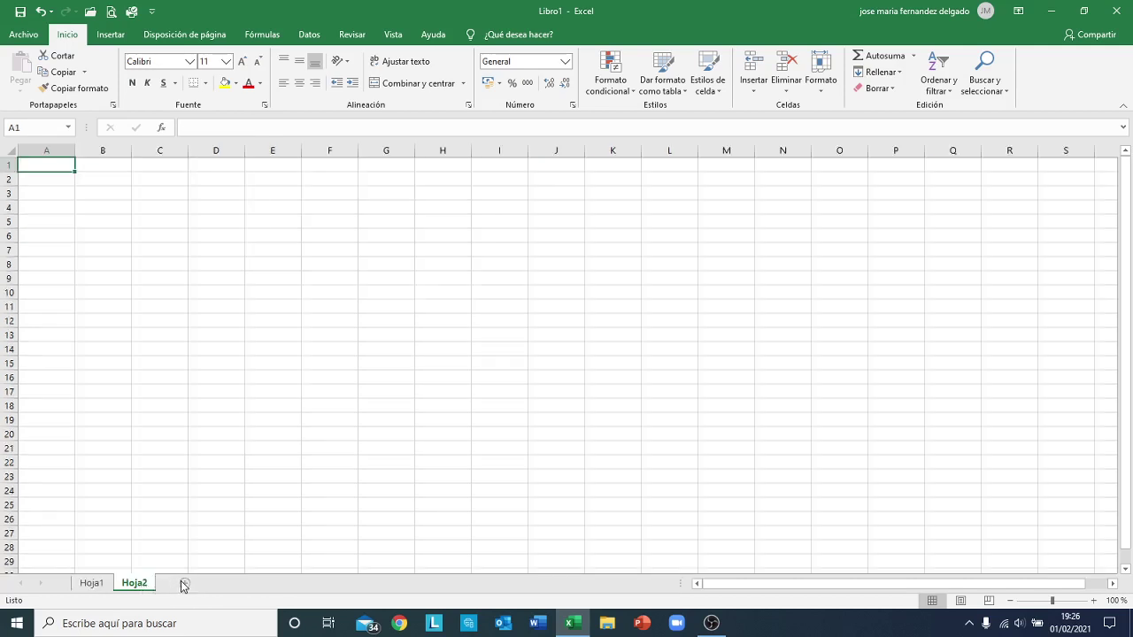
pyautogui.click(184, 584)
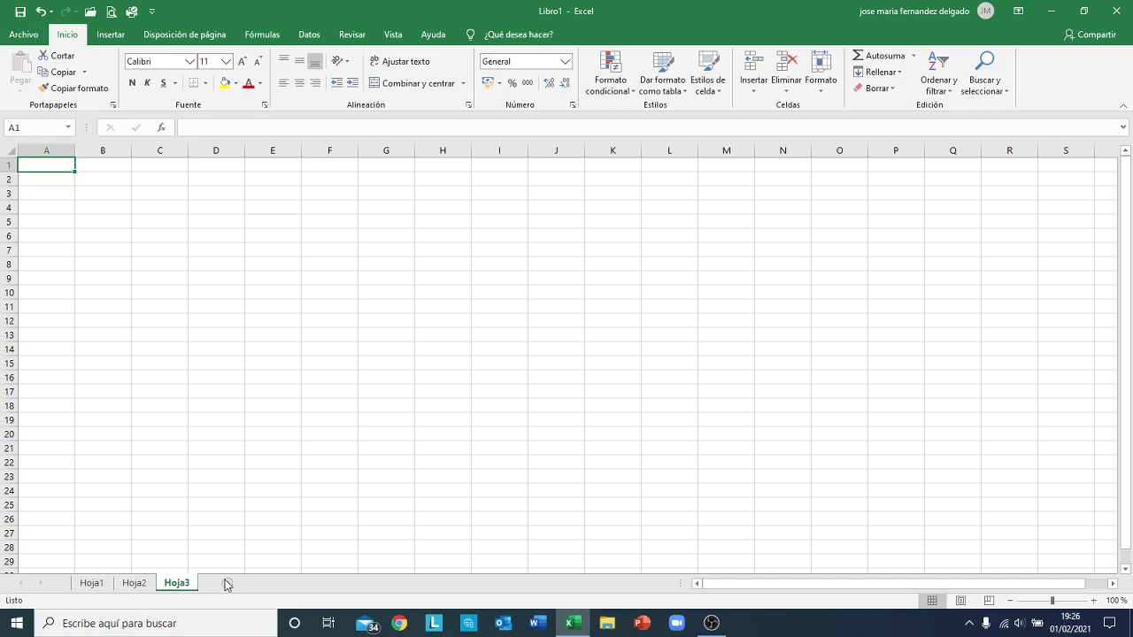
pyautogui.click(258, 583)
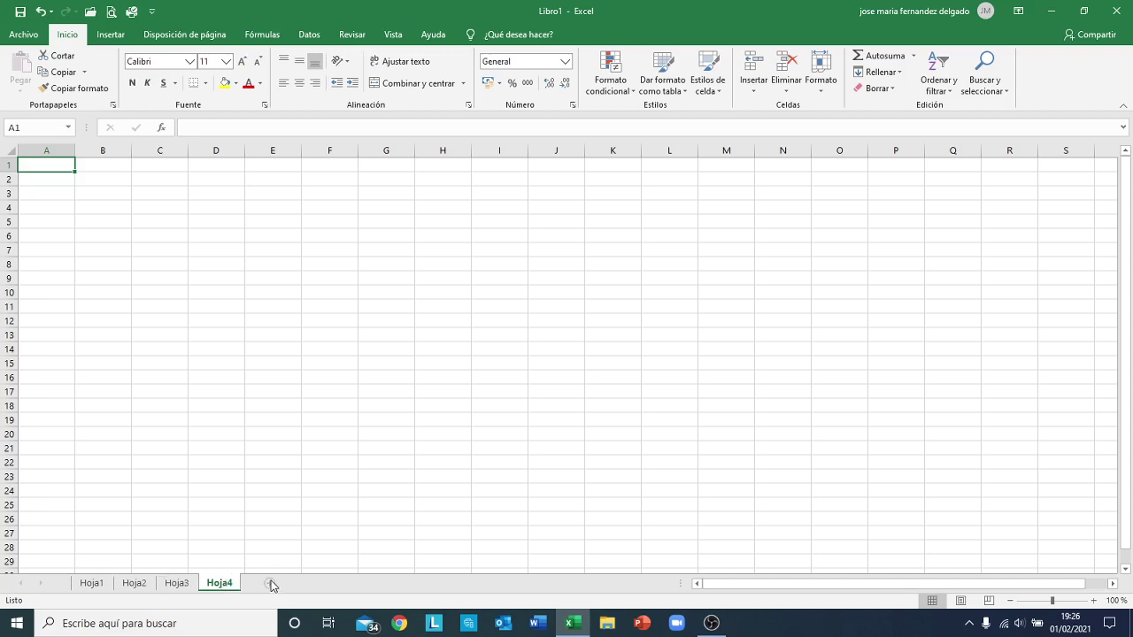
pyautogui.click(268, 584)
pyautogui.click(311, 584)
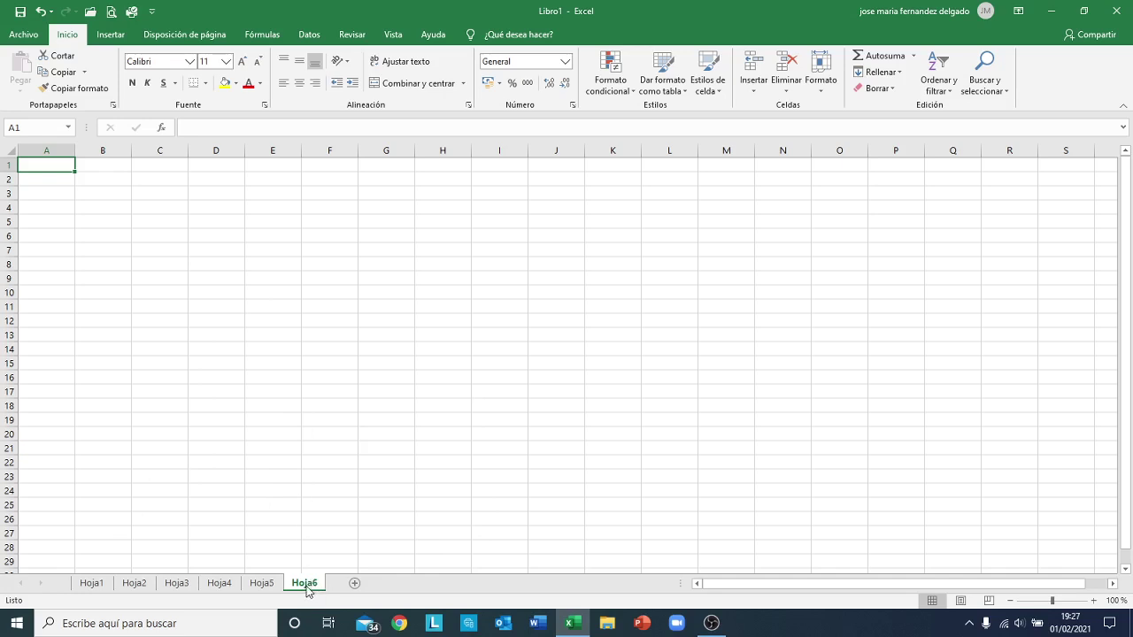
pyautogui.click(179, 586)
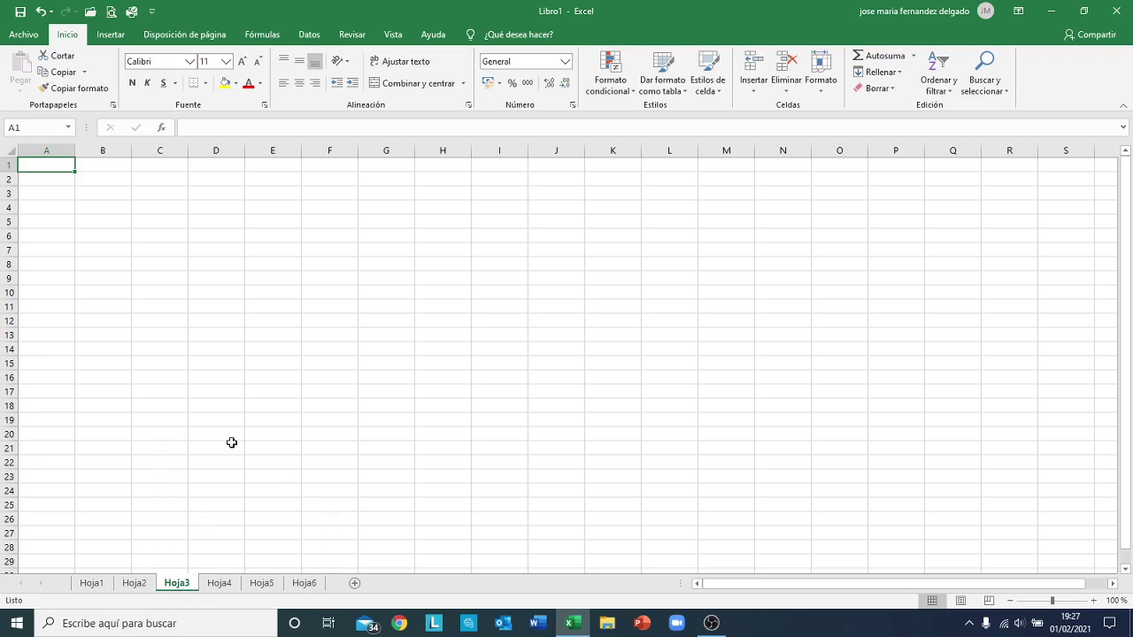
pyautogui.click(93, 584)
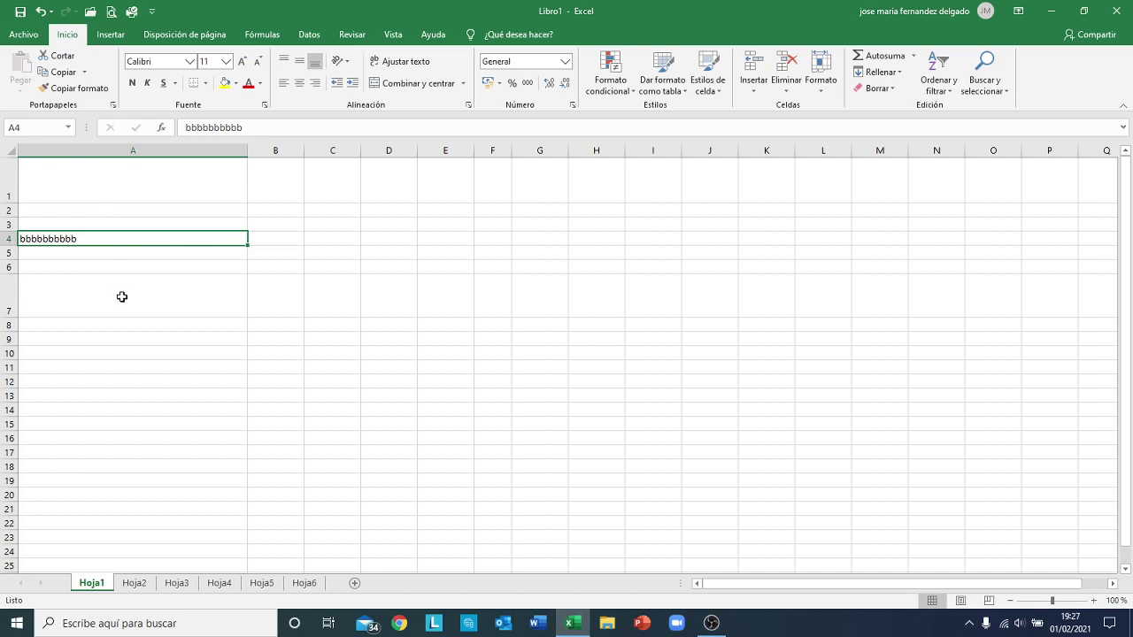
pyautogui.click(310, 586)
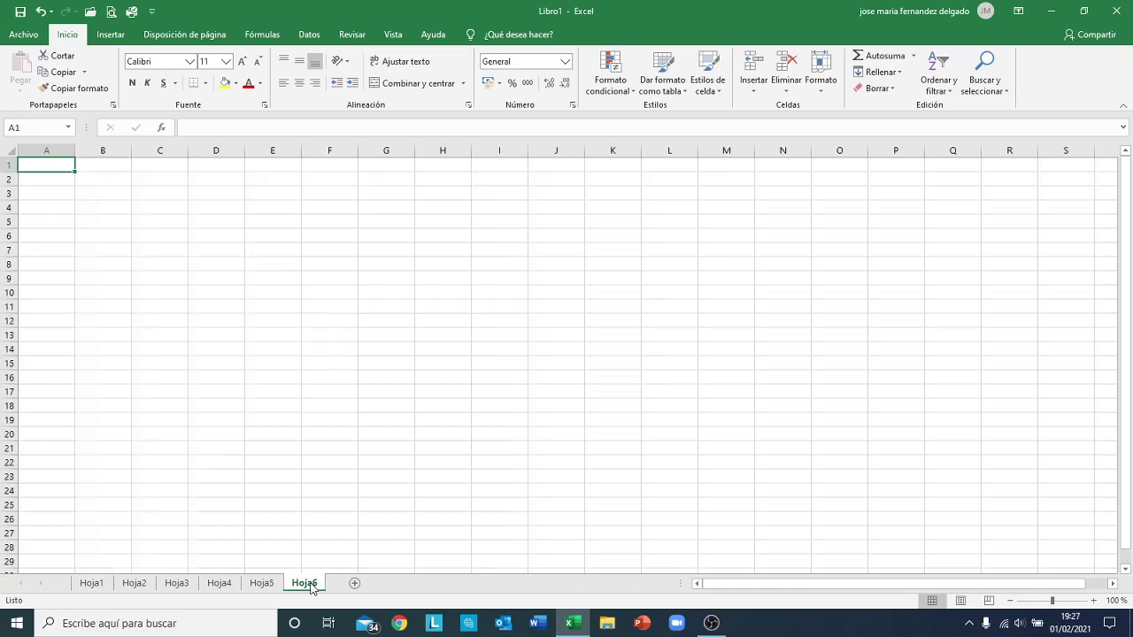
pyautogui.click(90, 591)
pyautogui.click(135, 589)
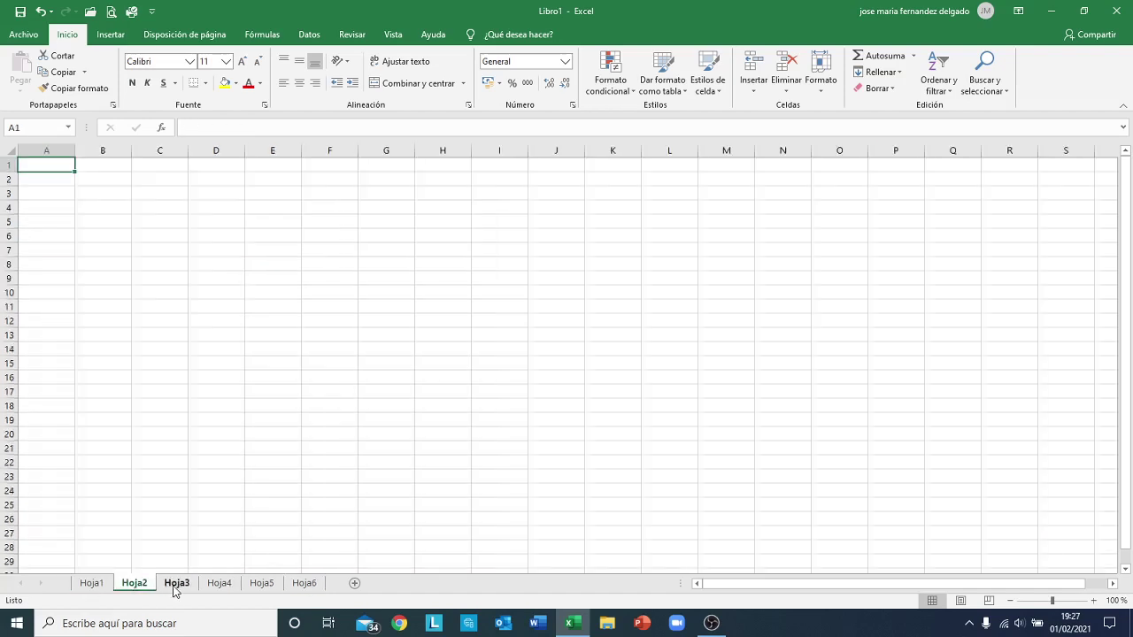
pyautogui.click(175, 589)
pyautogui.click(228, 589)
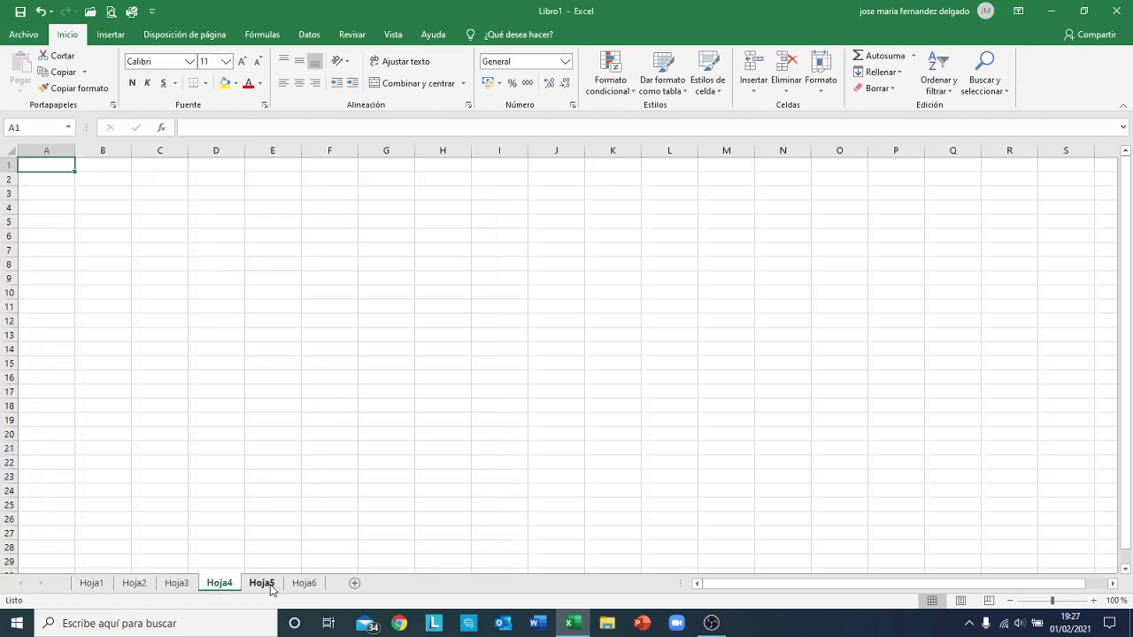
pyautogui.click(266, 590)
pyautogui.click(306, 591)
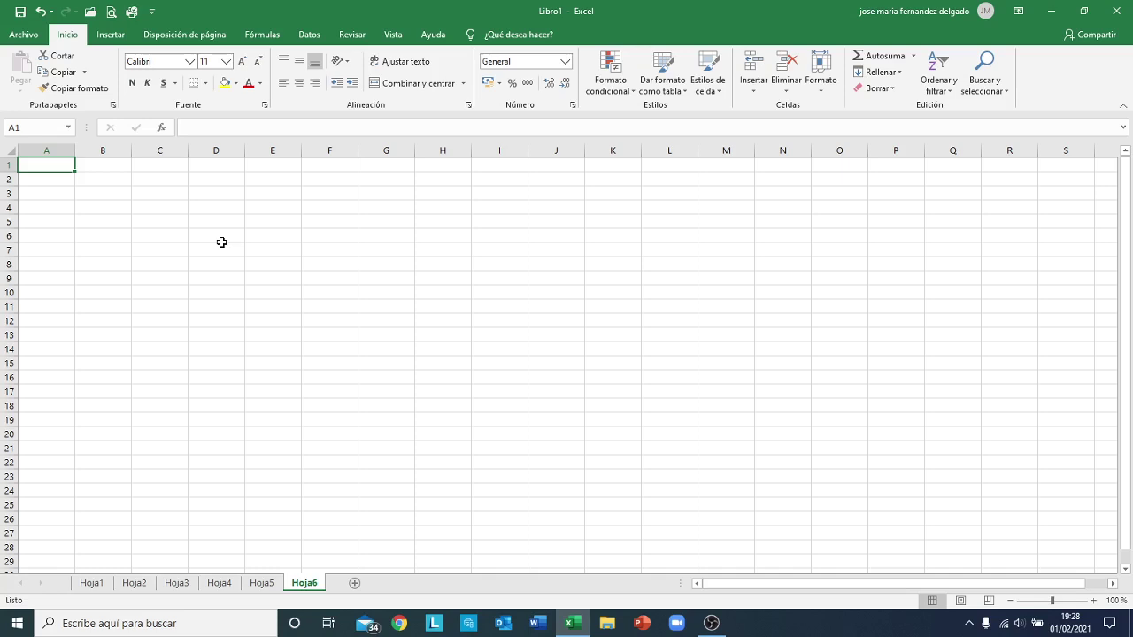
# Enter 'fjfjlkjfkjkjflksjlk' in A1 and 'hjhhkjhjhjhhkj' in A2 of Hoja6
pyautogui.write('fjfjlk')
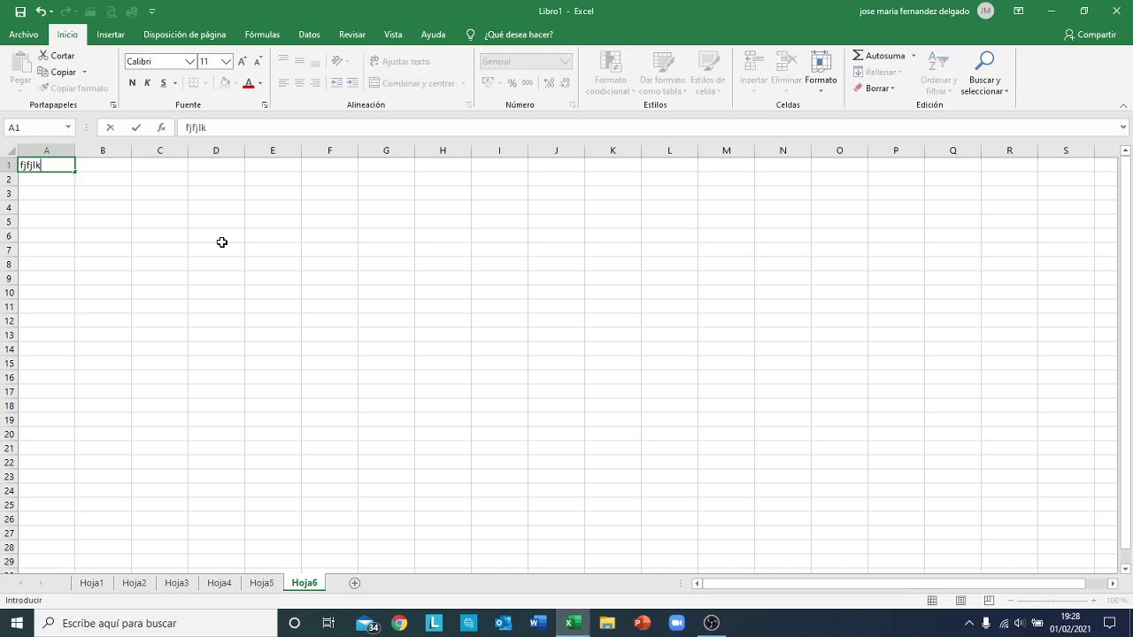
pyautogui.write('jfkjkjflksjlk')
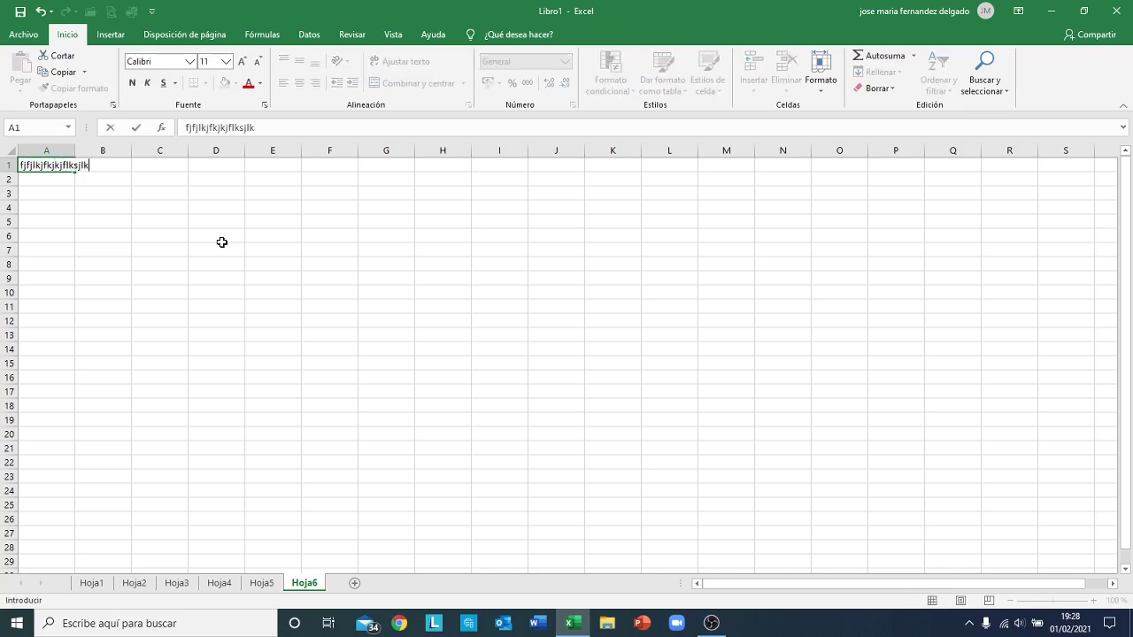
pyautogui.press('Return')
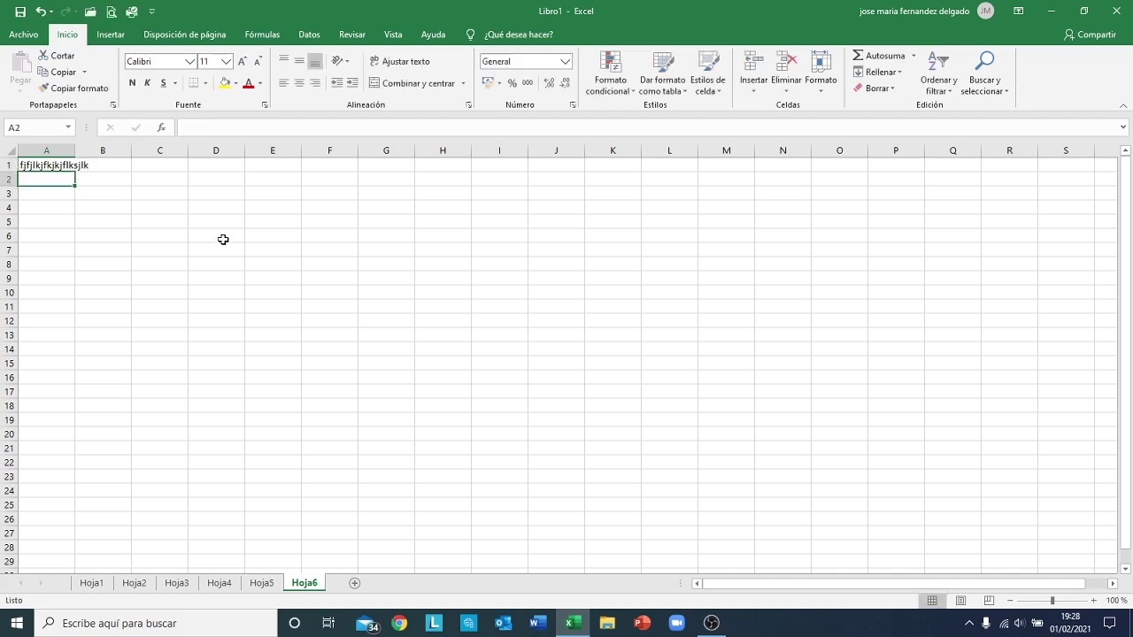
pyautogui.write('hjhhkjhjhjhhkj')
pyautogui.rightClick(223, 239)
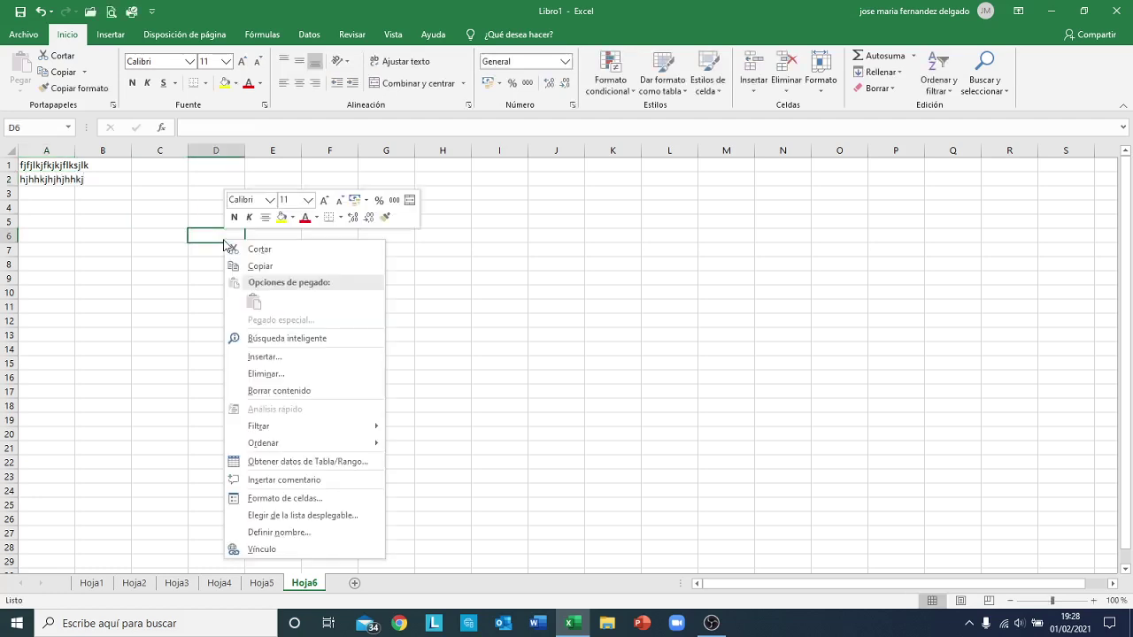
pyautogui.click(223, 240)
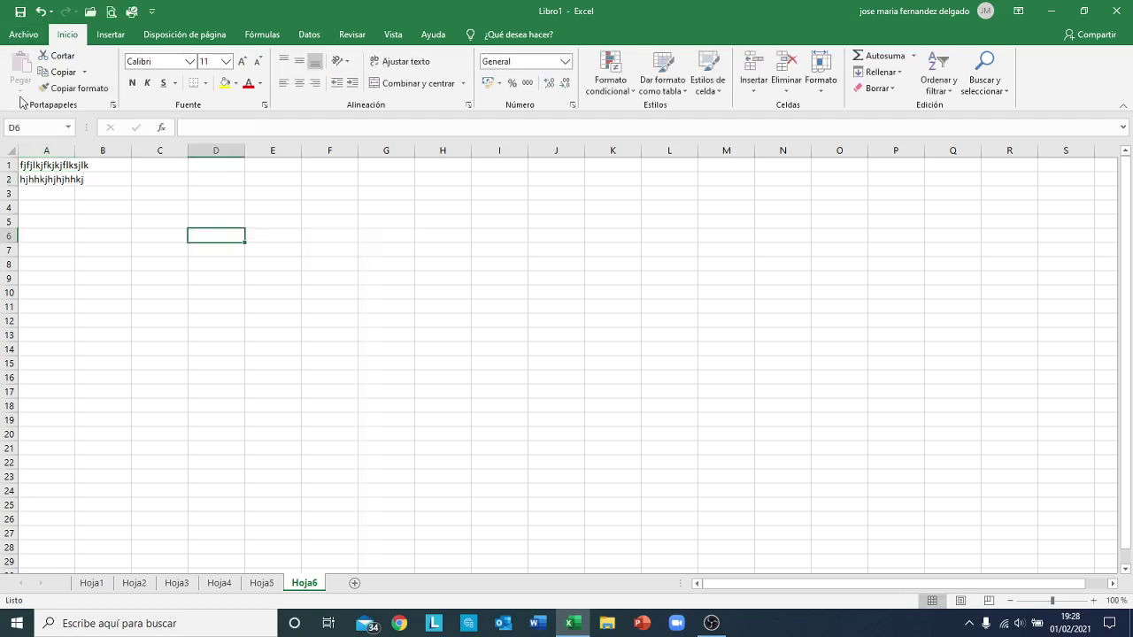
pyautogui.click(44, 181)
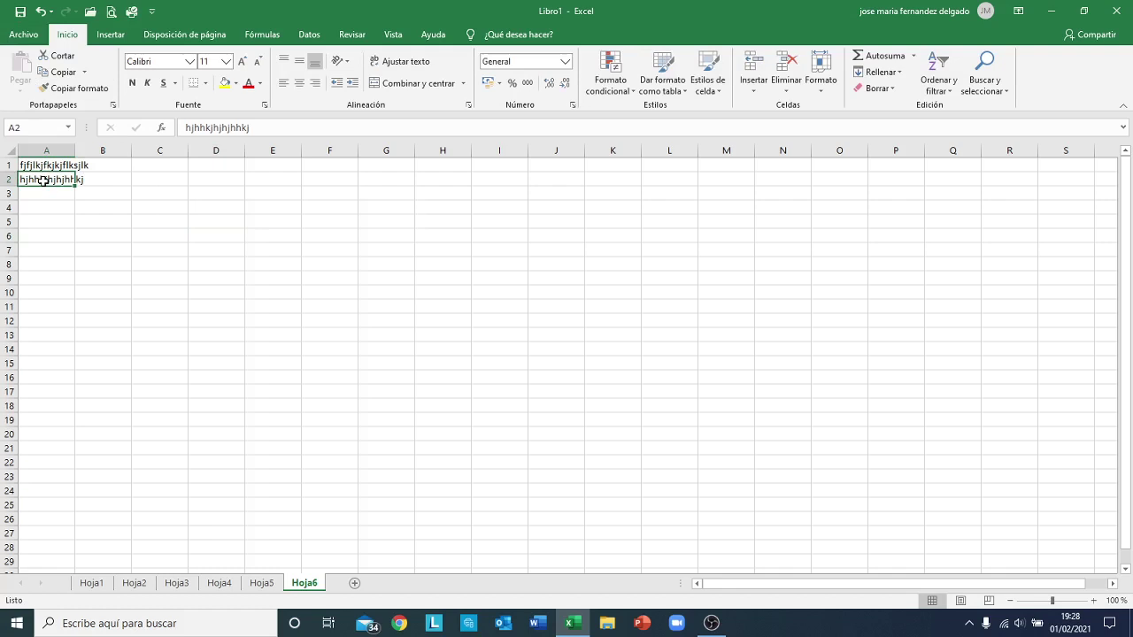
# Enter 'bbnbnmbnb' in A3 and 'mkm.,m,m' in A4
pyautogui.press('Return')
pyautogui.write('bbnbnmbnb')
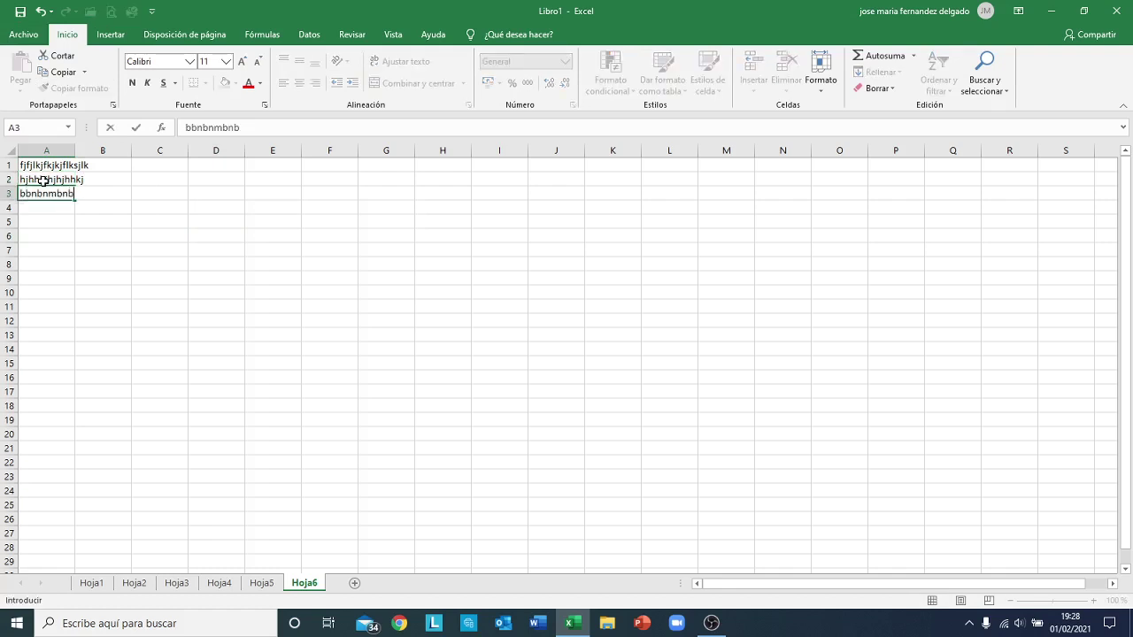
pyautogui.press('Return')
pyautogui.write('m')
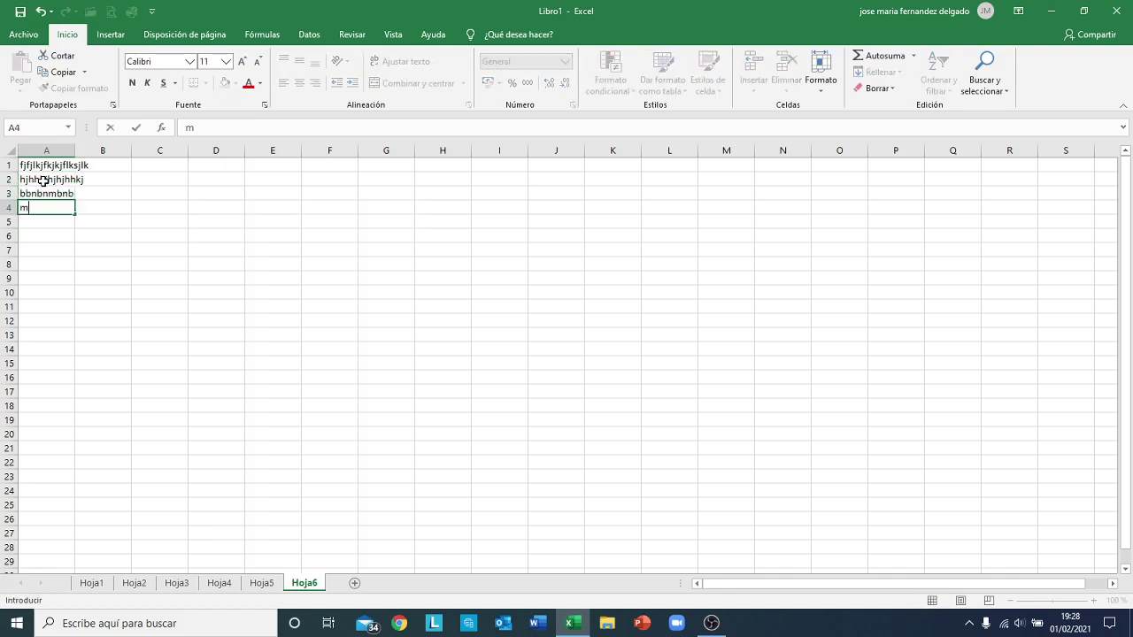
pyautogui.write('km.,m,m')
pyautogui.press('Return')
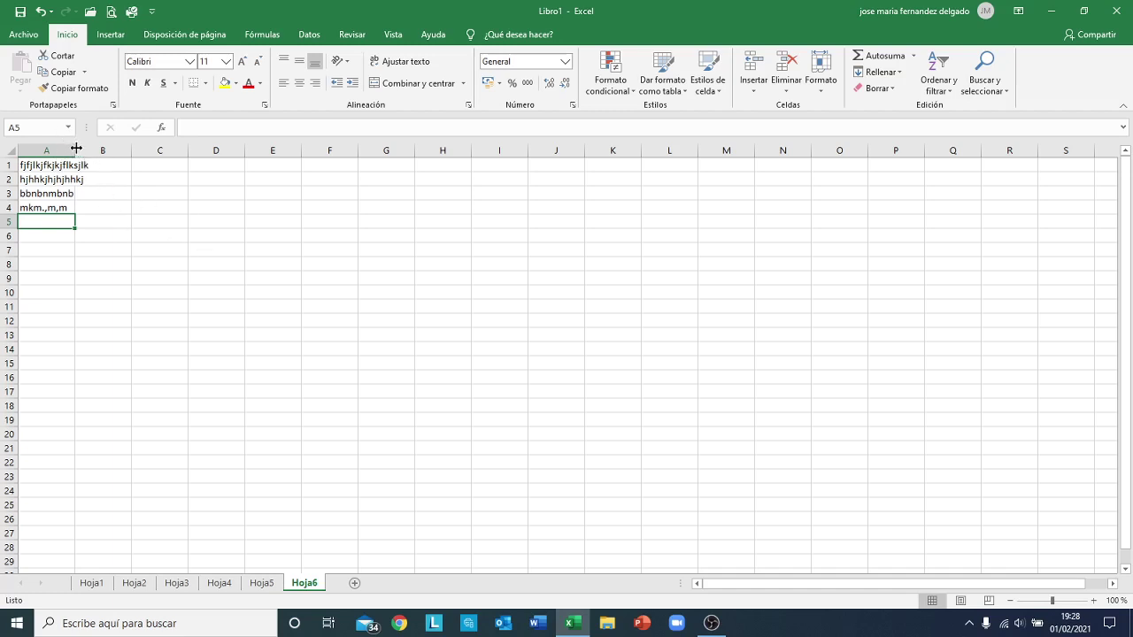
# Widen column A on Hoja6 to fit 'fjfjlkjfkjkjflksjlk' in A1
pyautogui.moveTo(77, 146); pyautogui.dragTo(105, 151)
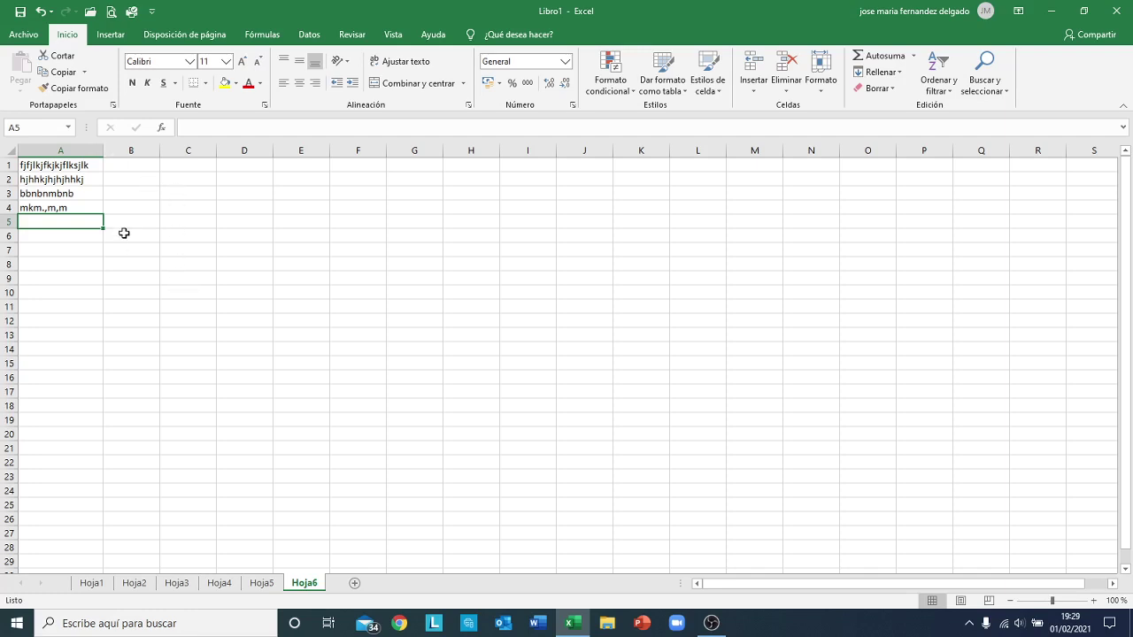
# Select the range A1:A4 on Hoja6
pyautogui.click(72, 166)
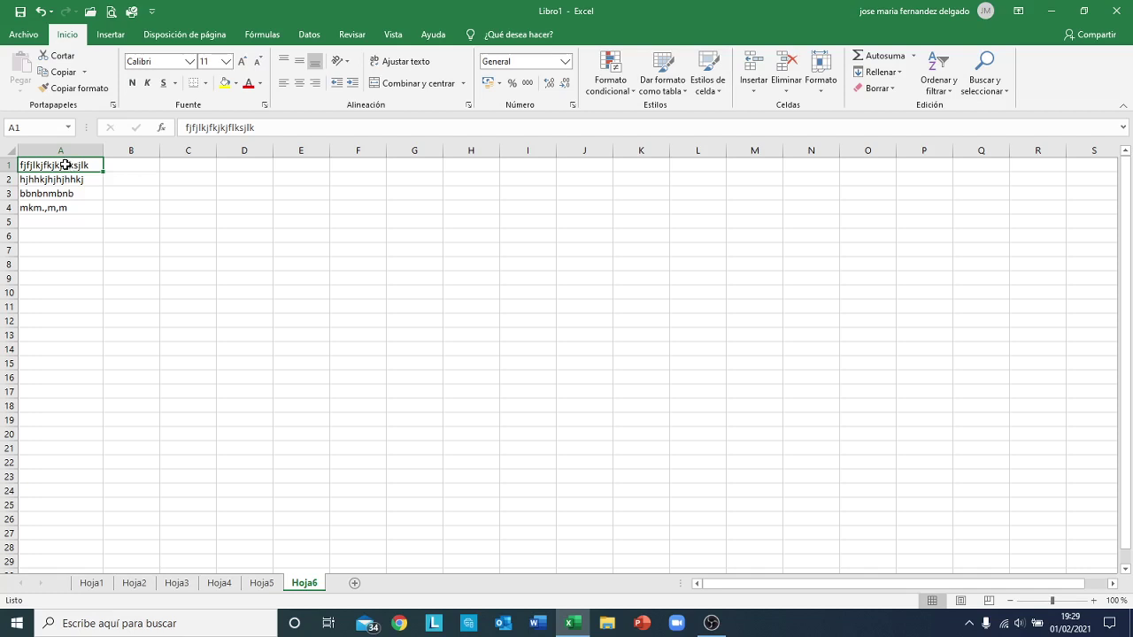
pyautogui.moveTo(66, 165); pyautogui.dragTo(66, 207)
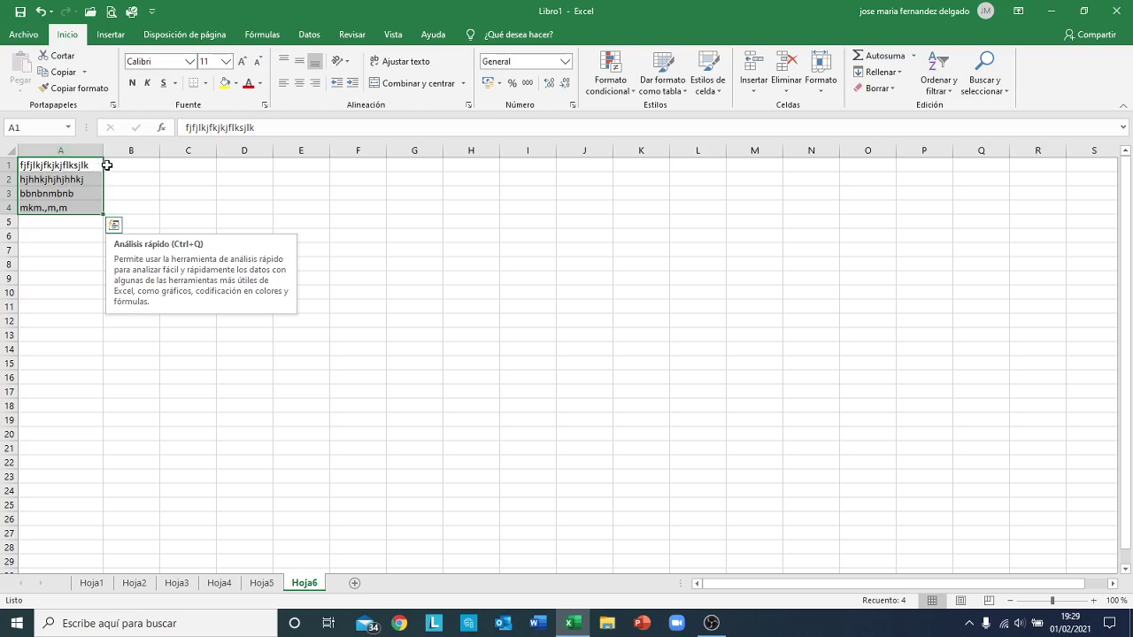
pyautogui.moveTo(104, 162); pyautogui.dragTo(113, 164)
pyautogui.click(91, 167)
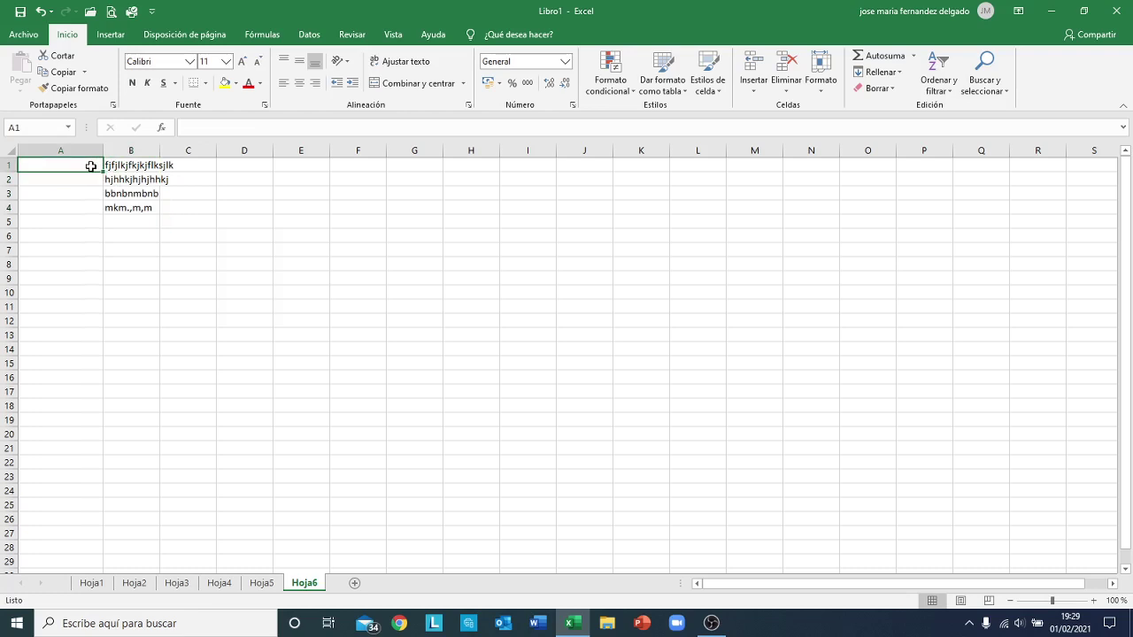
pyautogui.click(41, 12)
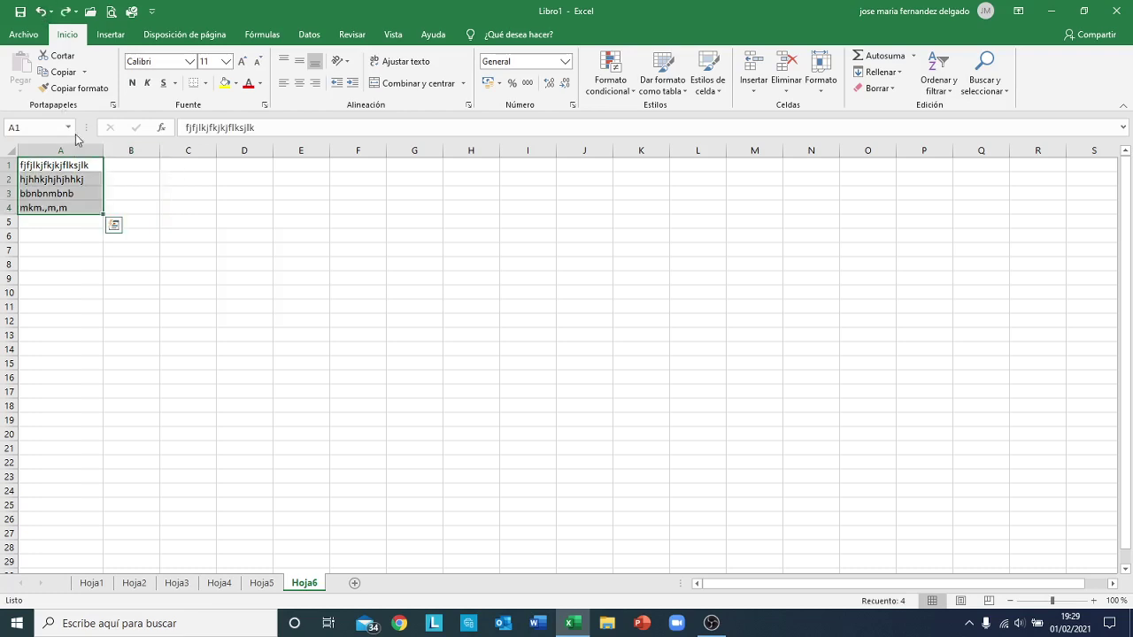
pyautogui.click(85, 166)
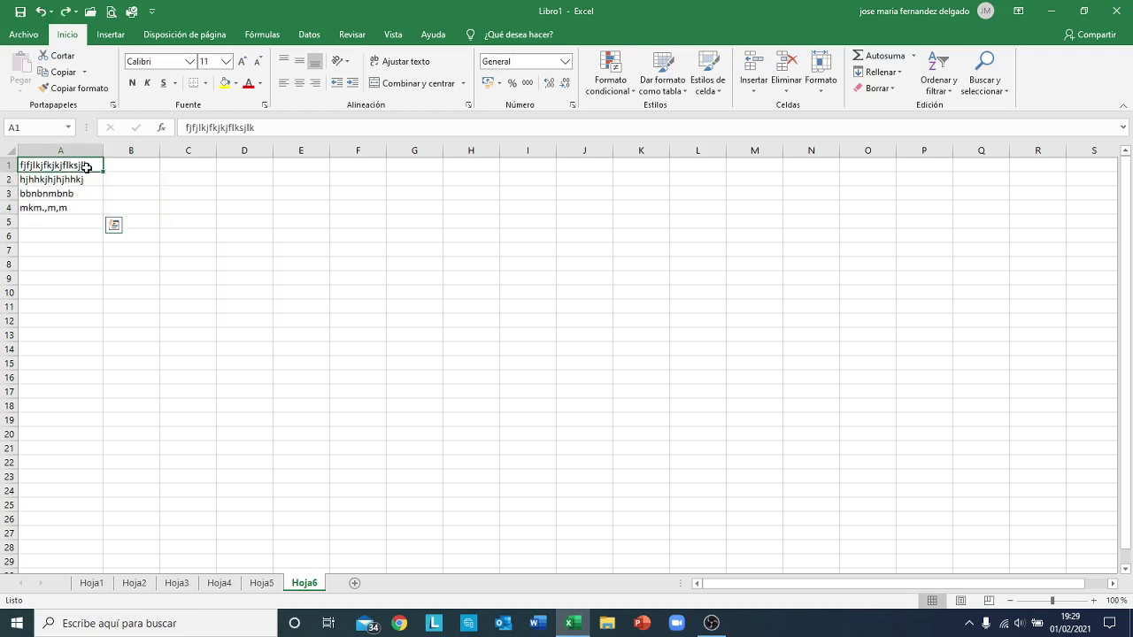
pyautogui.moveTo(86, 166); pyautogui.dragTo(334, 174)
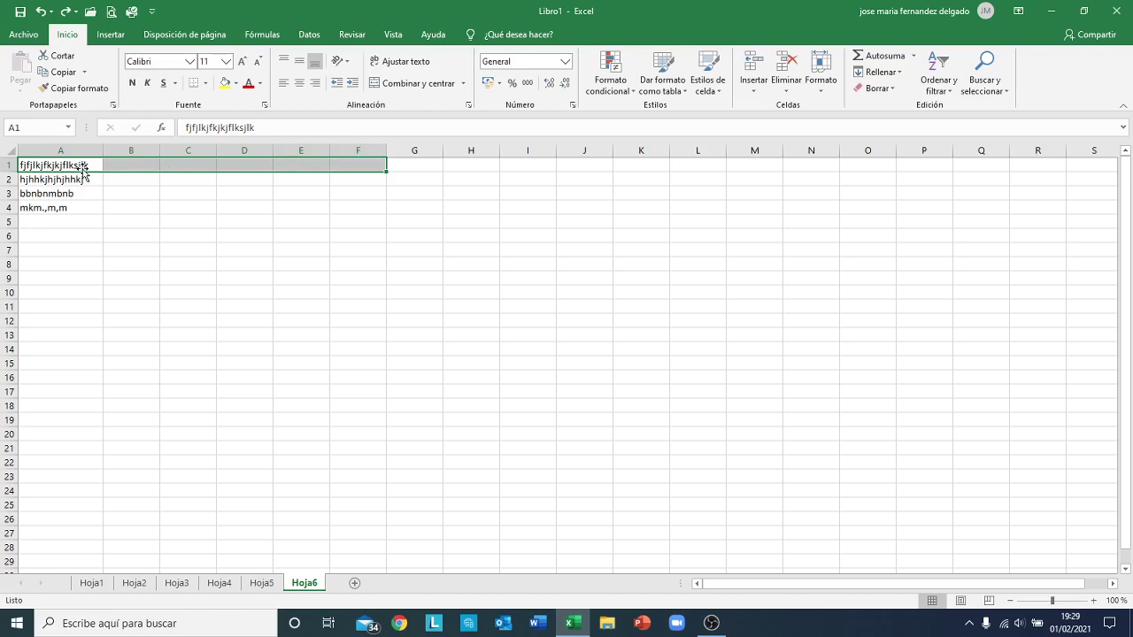
pyautogui.click(146, 196)
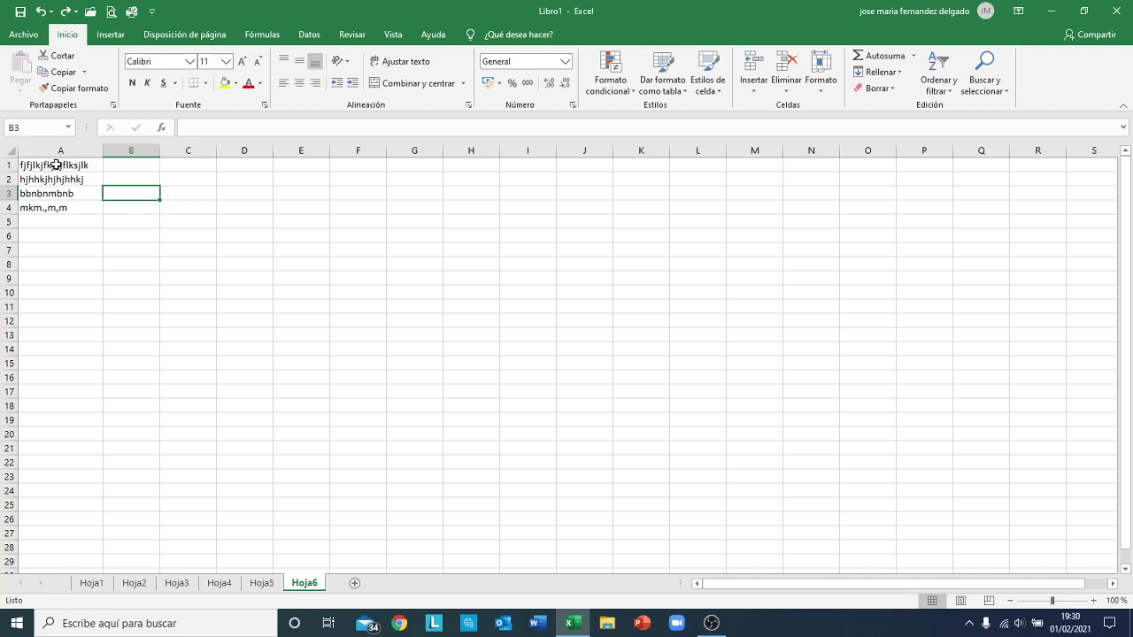
pyautogui.moveTo(56, 165); pyautogui.dragTo(57, 207)
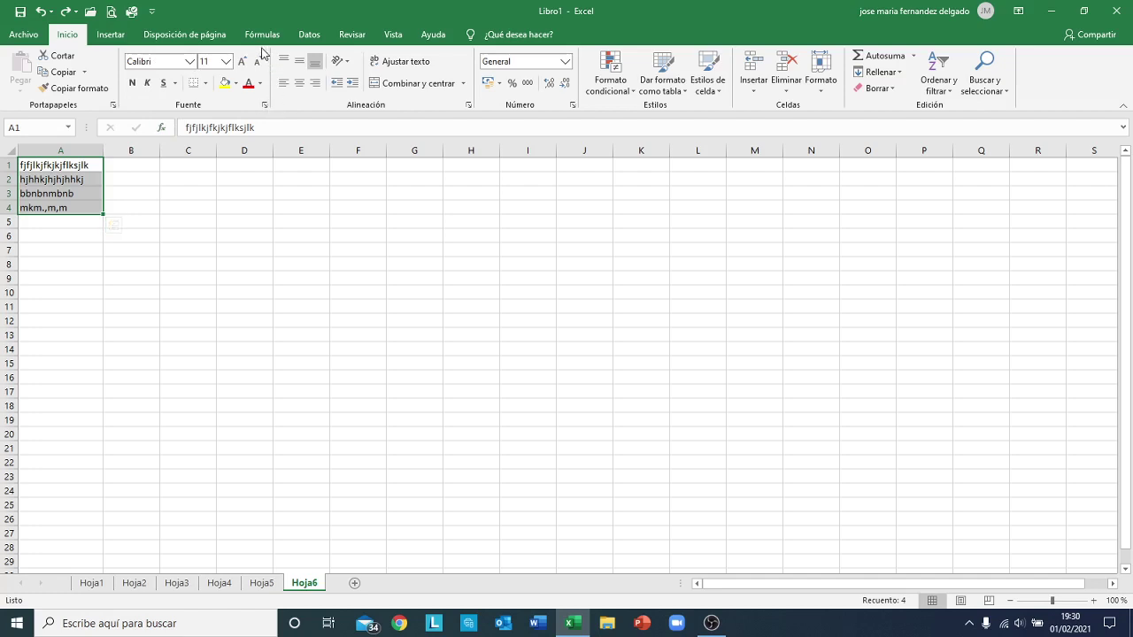
# Make A1:A4 bold with red font colour, leaving them without underline
pyautogui.click(133, 85)
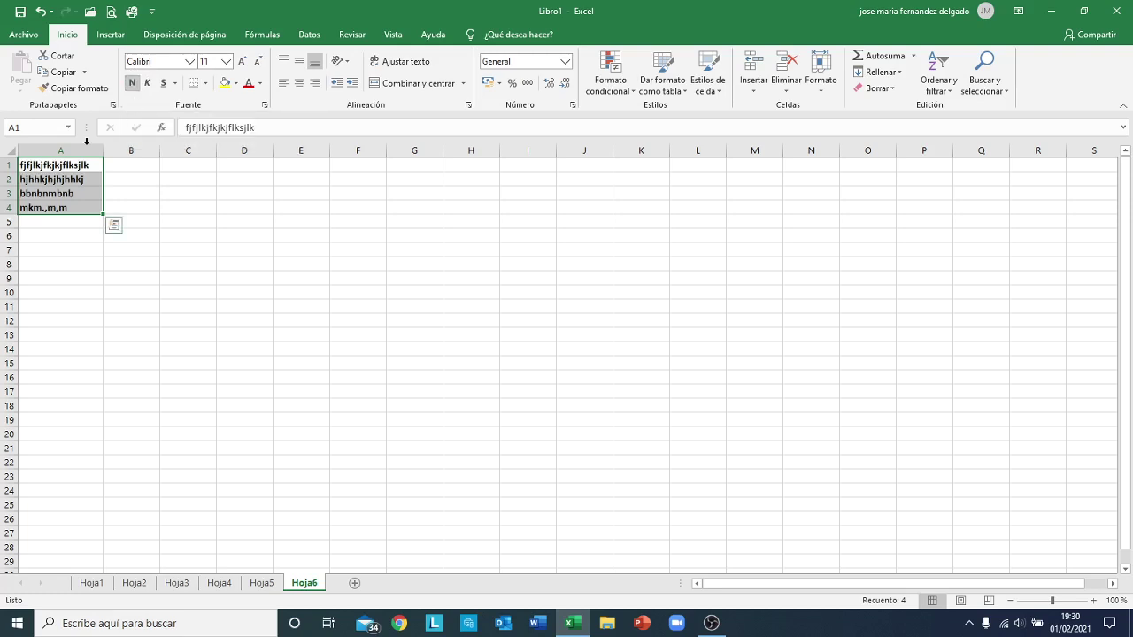
pyautogui.click(164, 89)
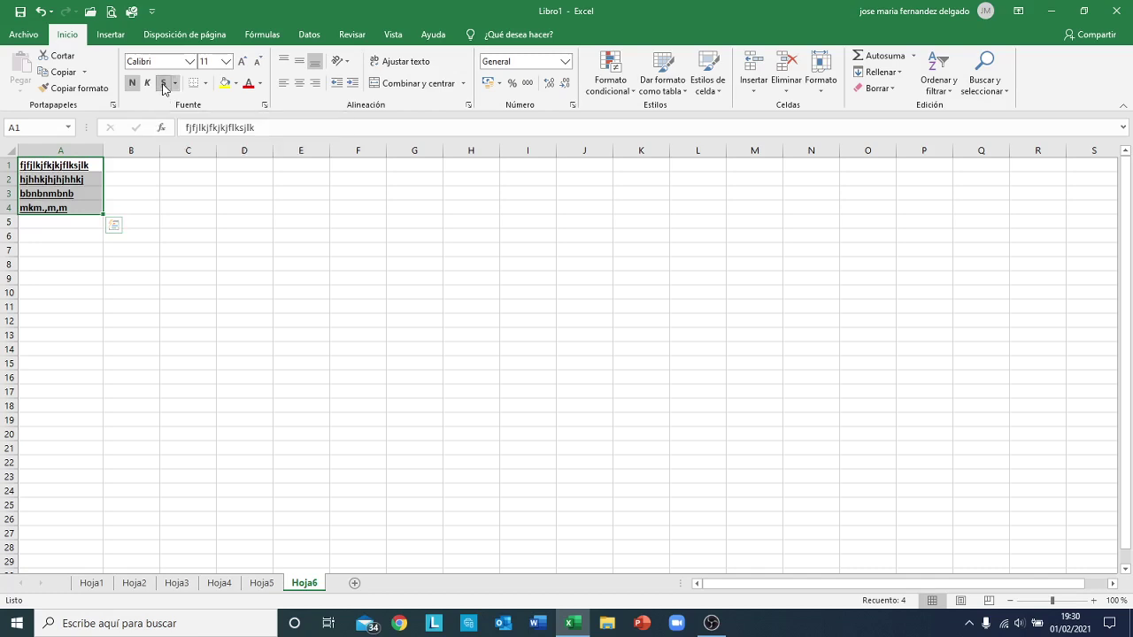
pyautogui.click(163, 89)
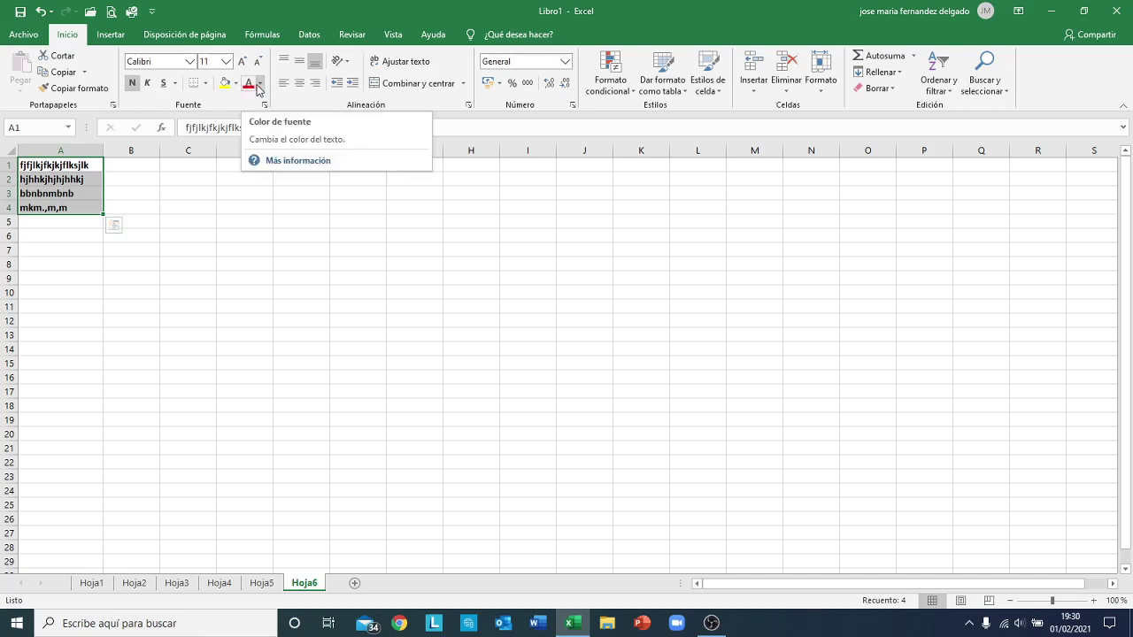
pyautogui.click(261, 88)
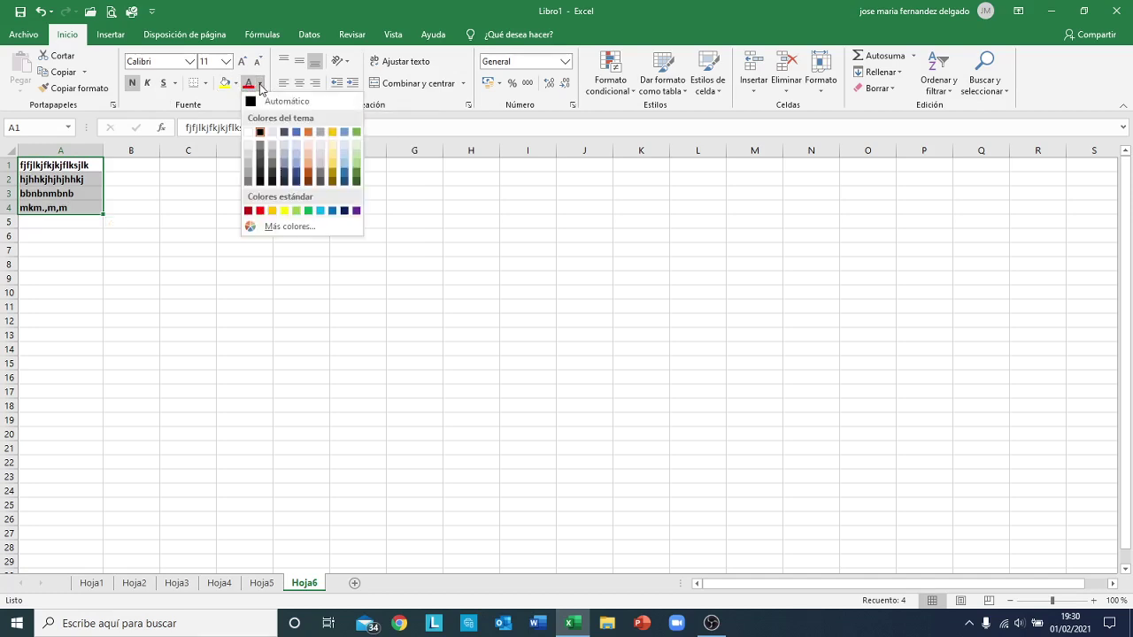
pyautogui.click(259, 210)
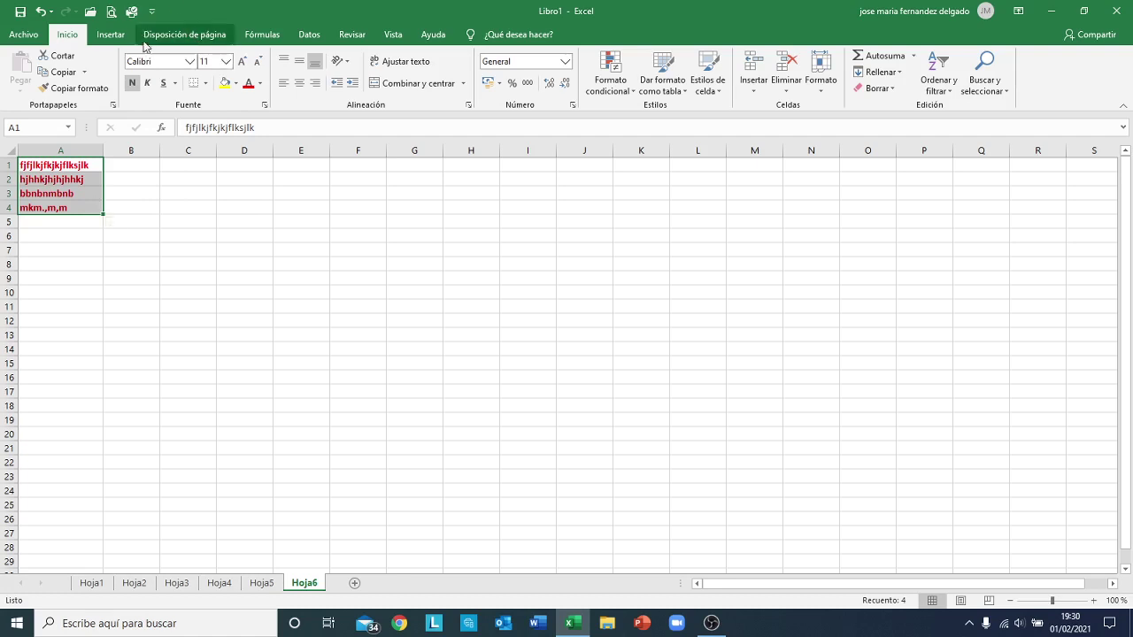
# Leave A1:A4 in Calibri and display the font size list
pyautogui.click(190, 62)
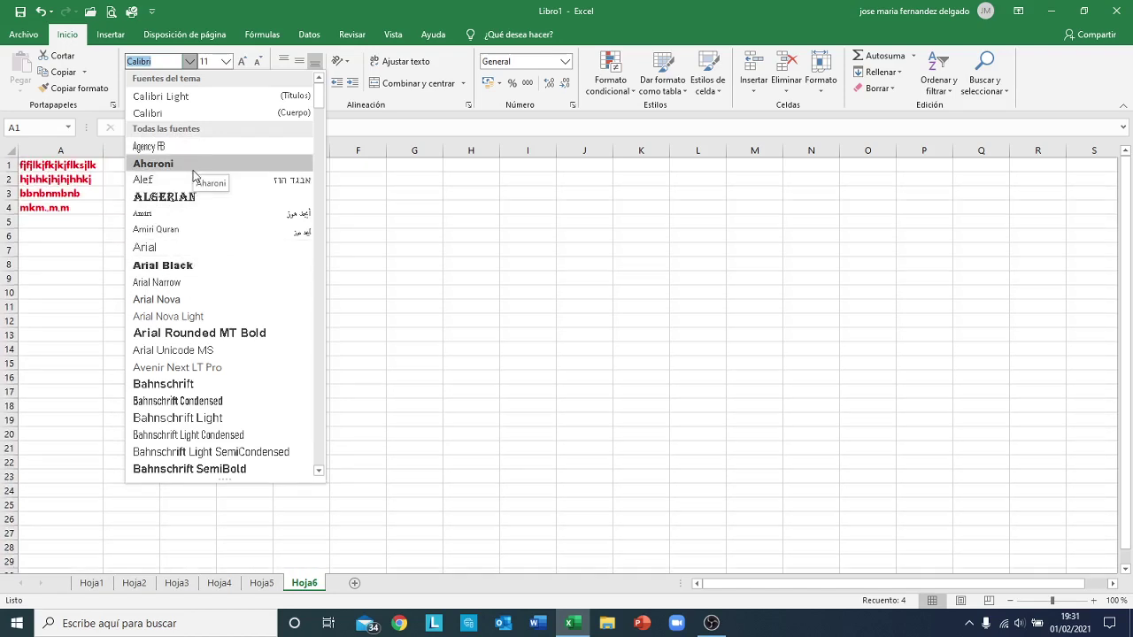
pyautogui.click(183, 113)
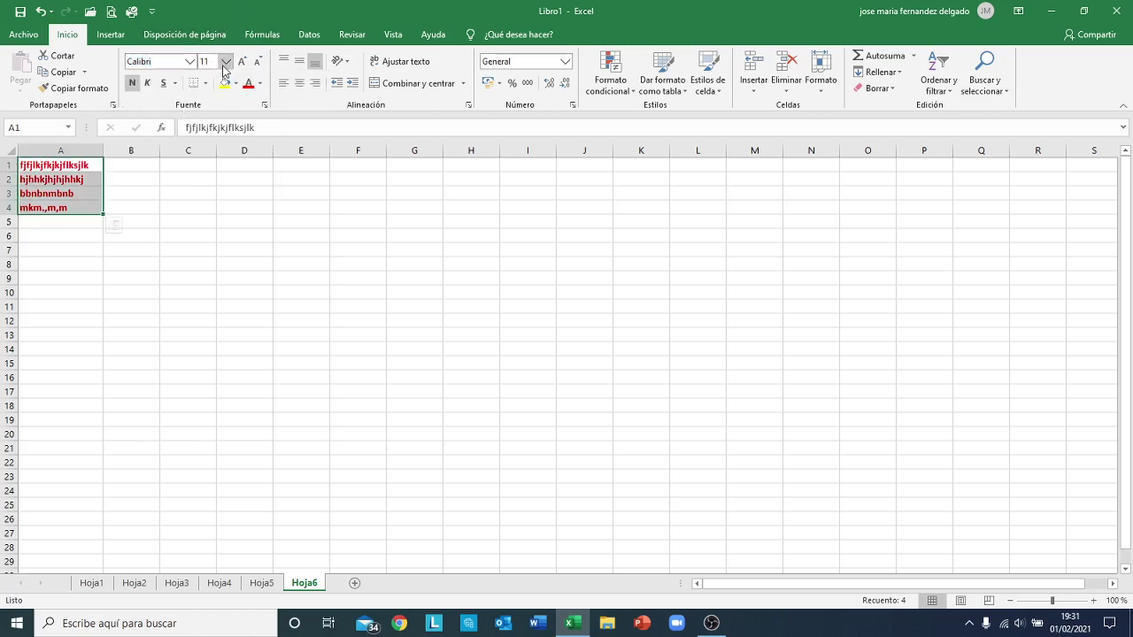
pyautogui.click(227, 64)
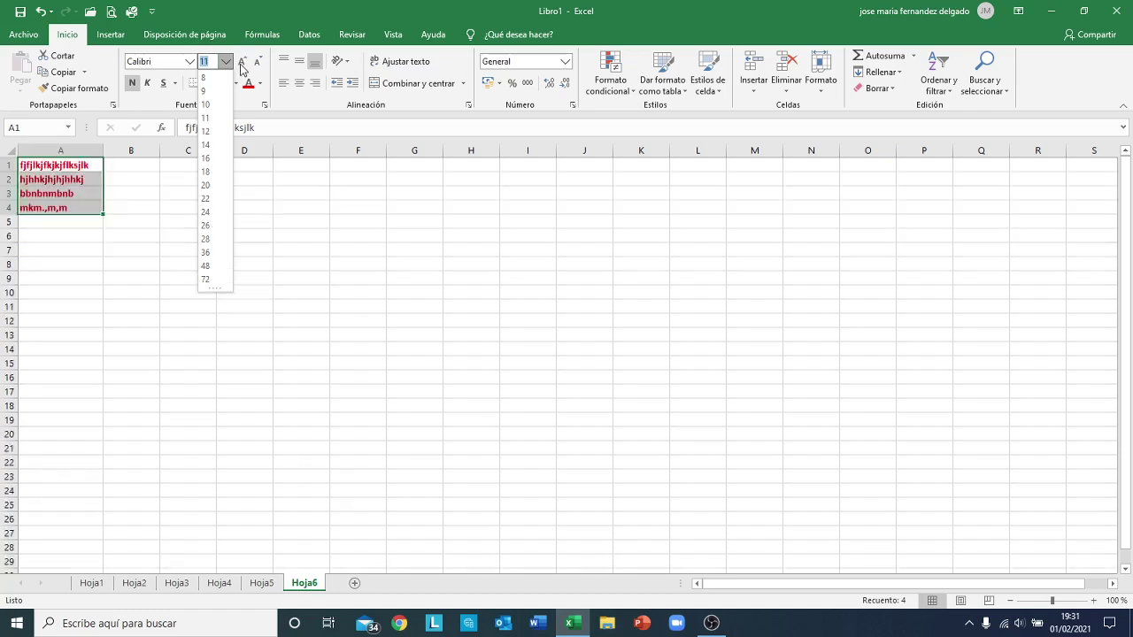
# Resize the A1:A4 text with the grow and shrink buttons until it reads 12
pyautogui.click(241, 64)
pyautogui.click(241, 65)
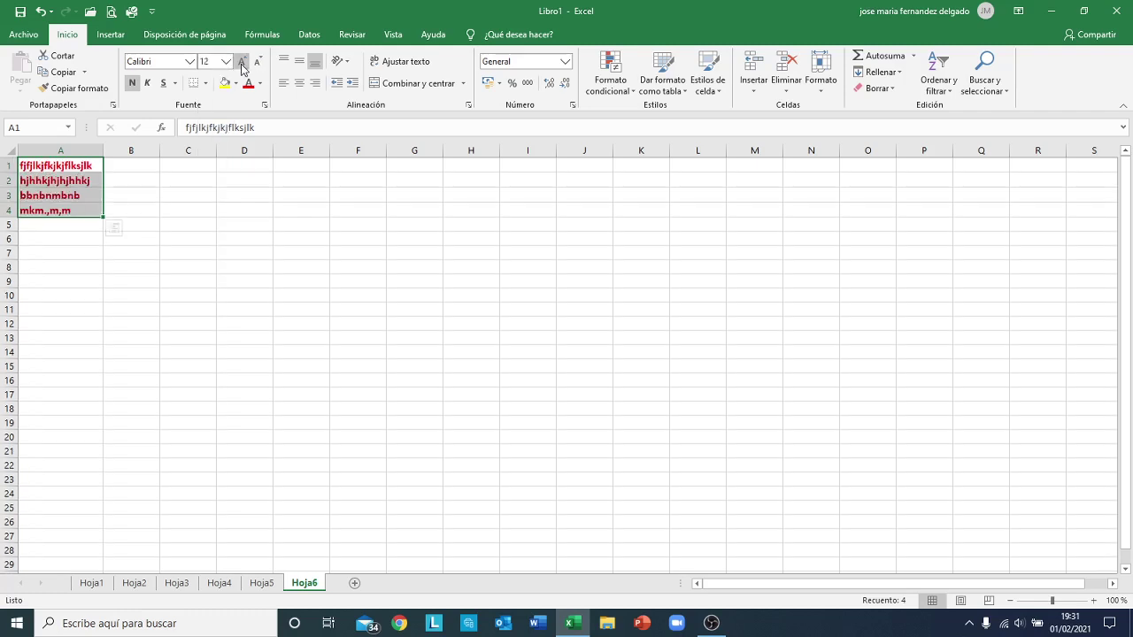
pyautogui.click(241, 65)
pyautogui.click(241, 64)
pyautogui.click(242, 63)
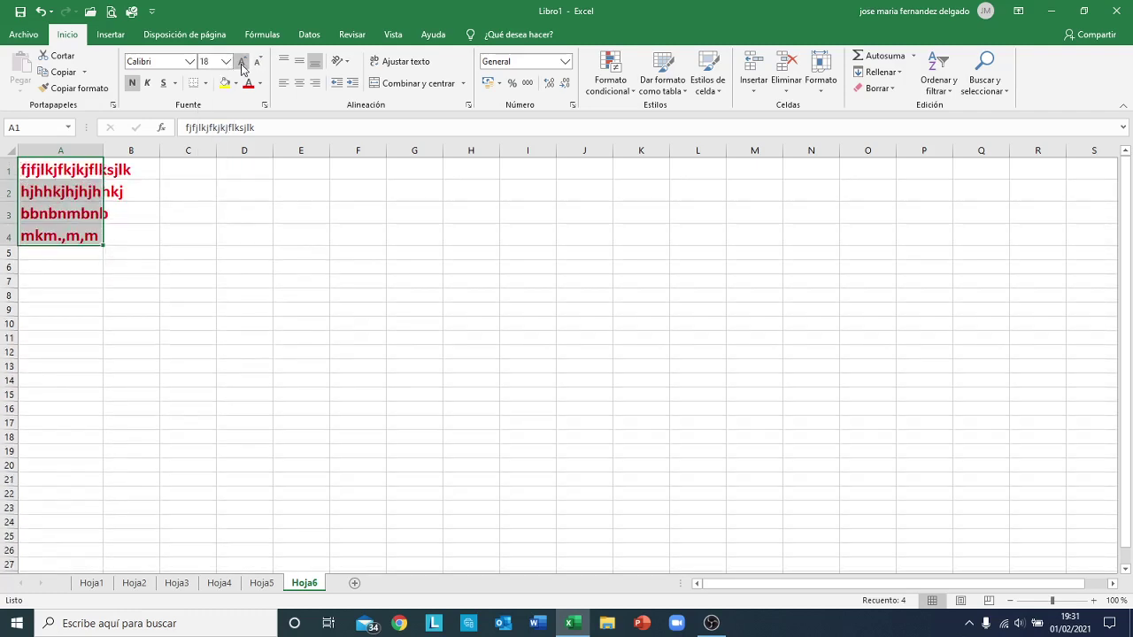
pyautogui.click(242, 64)
pyautogui.click(258, 64)
pyautogui.click(257, 64)
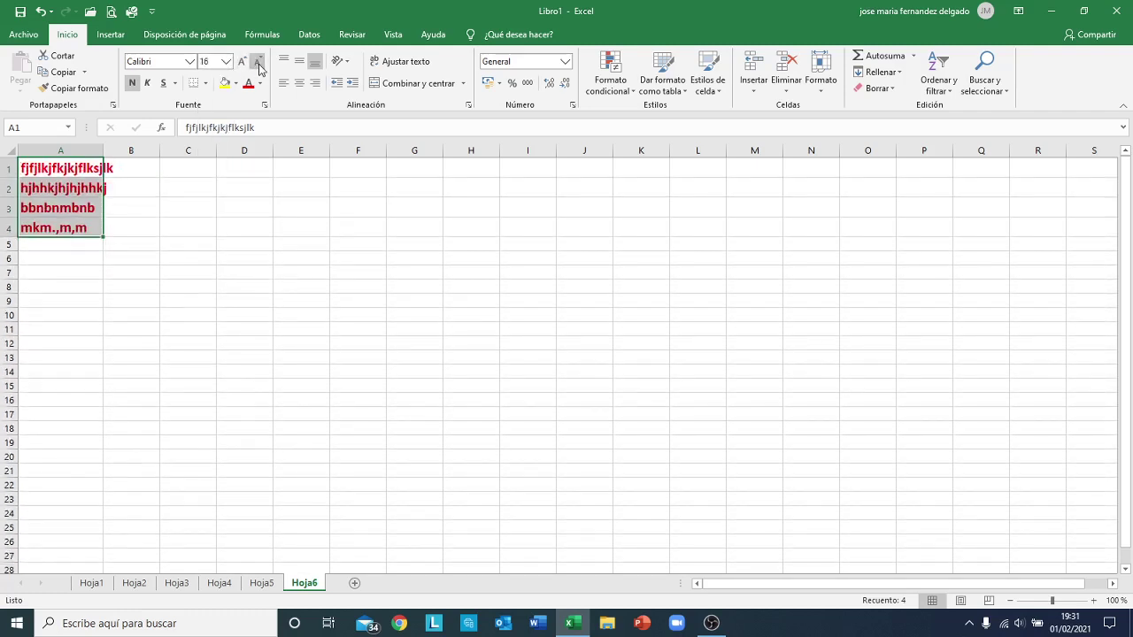
pyautogui.click(257, 63)
pyautogui.click(257, 64)
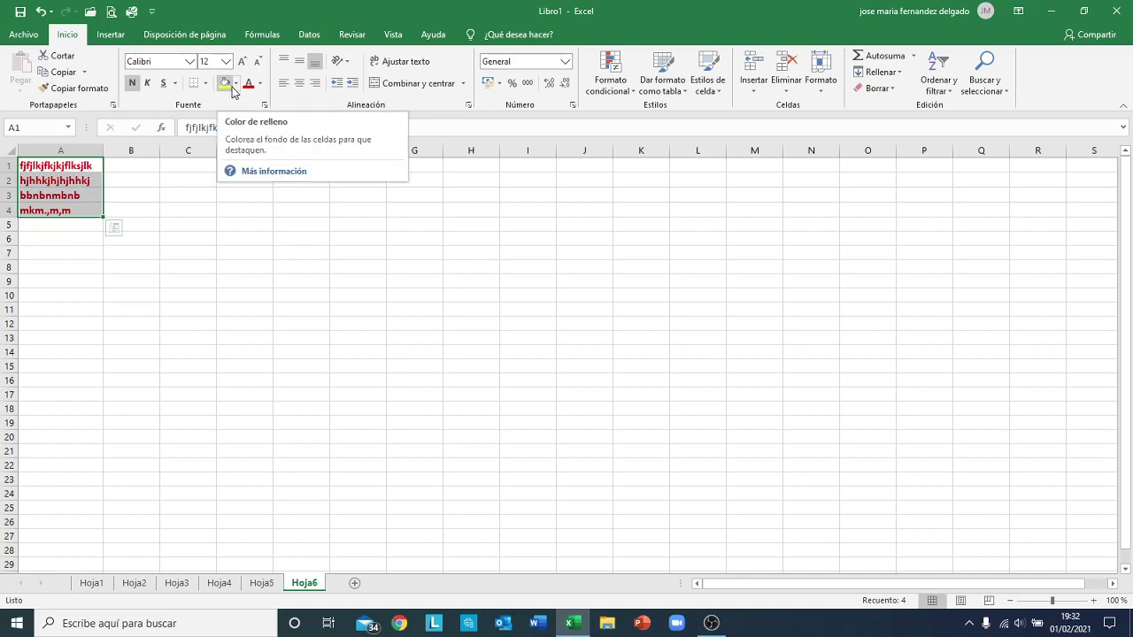
# Fill A1:A4 with a light blue theme colour, then click away to view it
pyautogui.click(235, 83)
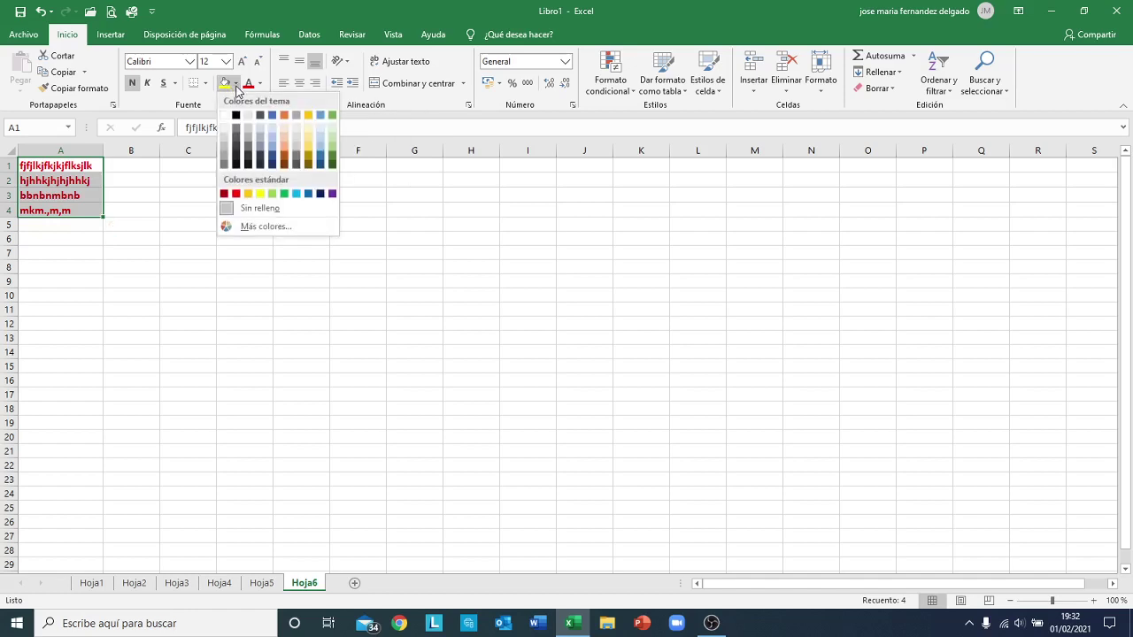
pyautogui.click(266, 147)
pyautogui.click(204, 235)
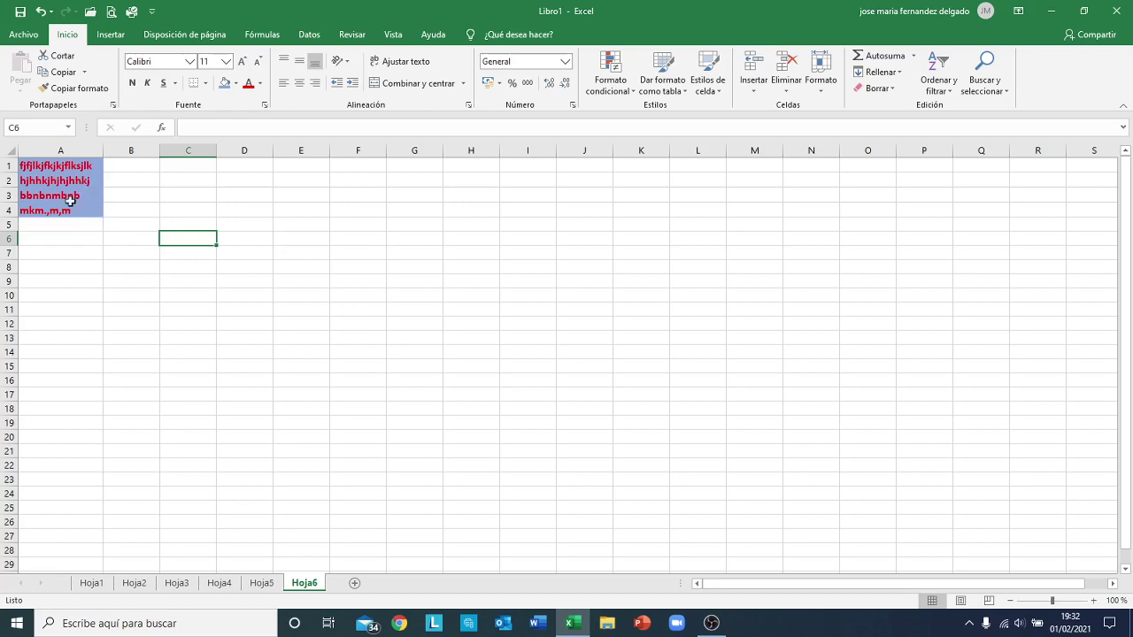
pyautogui.click(403, 256)
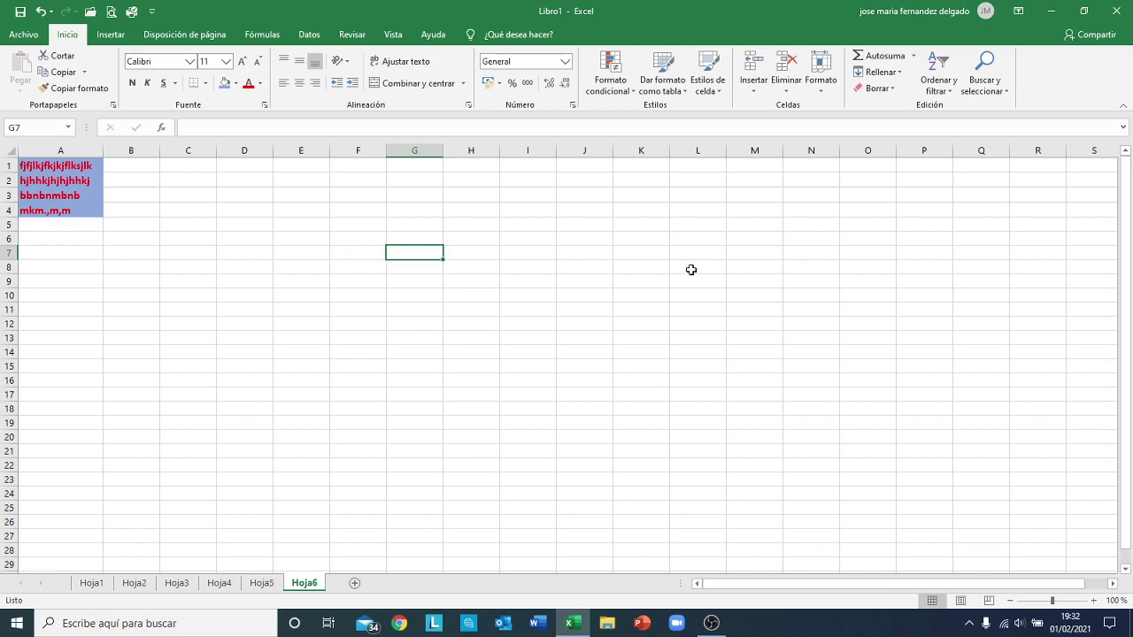
# Close Libro1 and choose No guardar so changes are discarded
pyautogui.click(1116, 11)
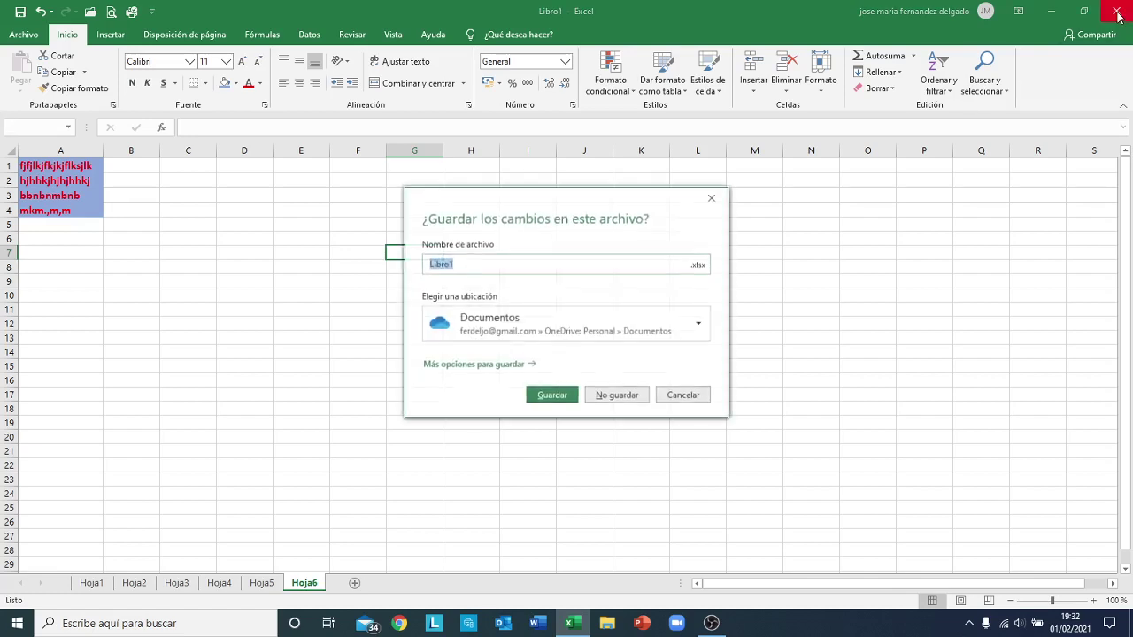
pyautogui.click(617, 395)
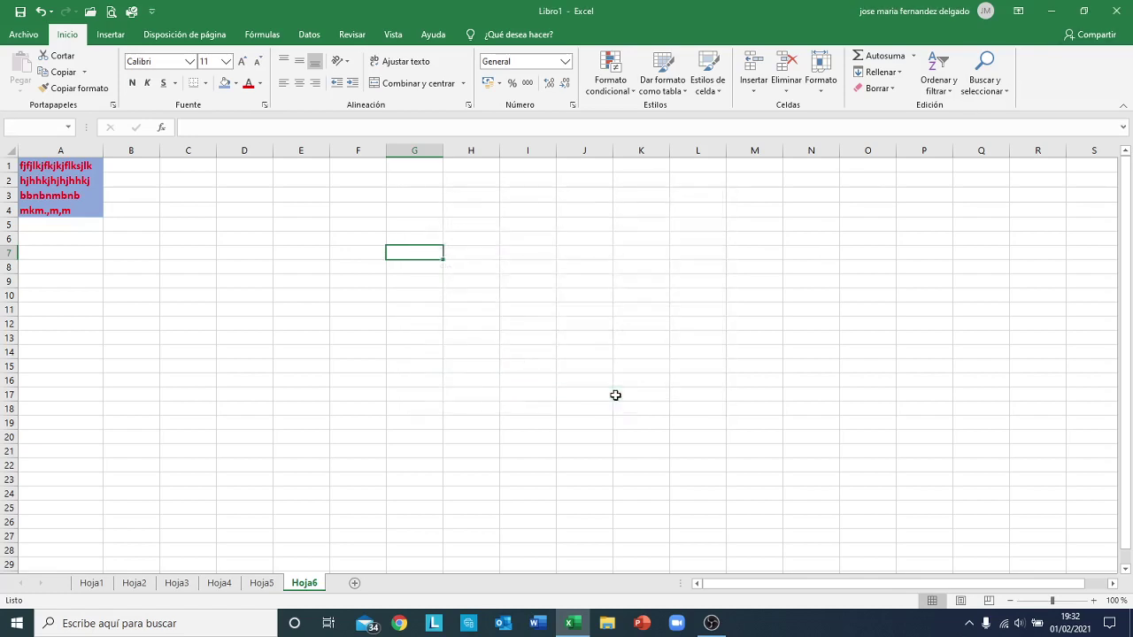